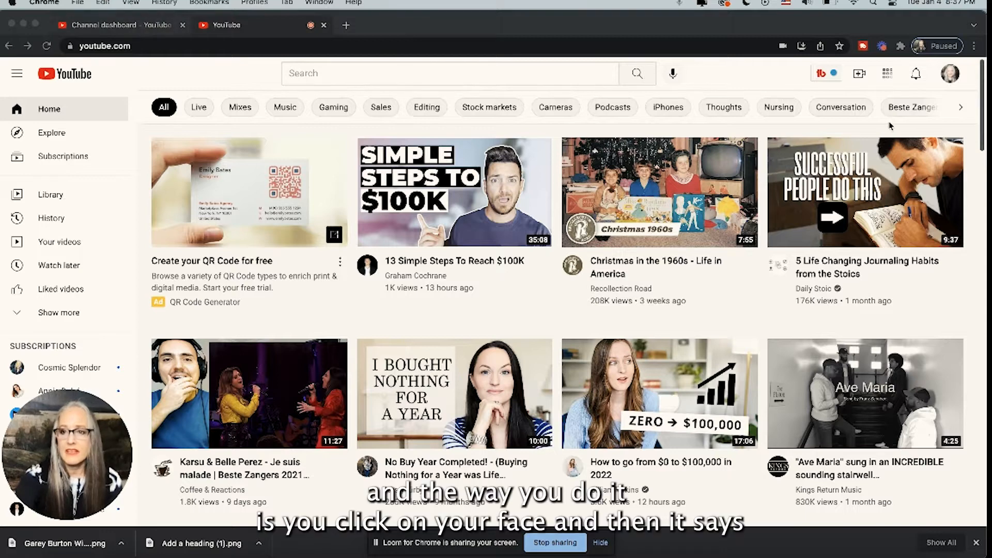
- Open YouTube Studio for the channel and start a new video upload
{"action": "left_click", "coordinate": [952, 76]}
{"action": "left_click", "coordinate": [952, 76]}
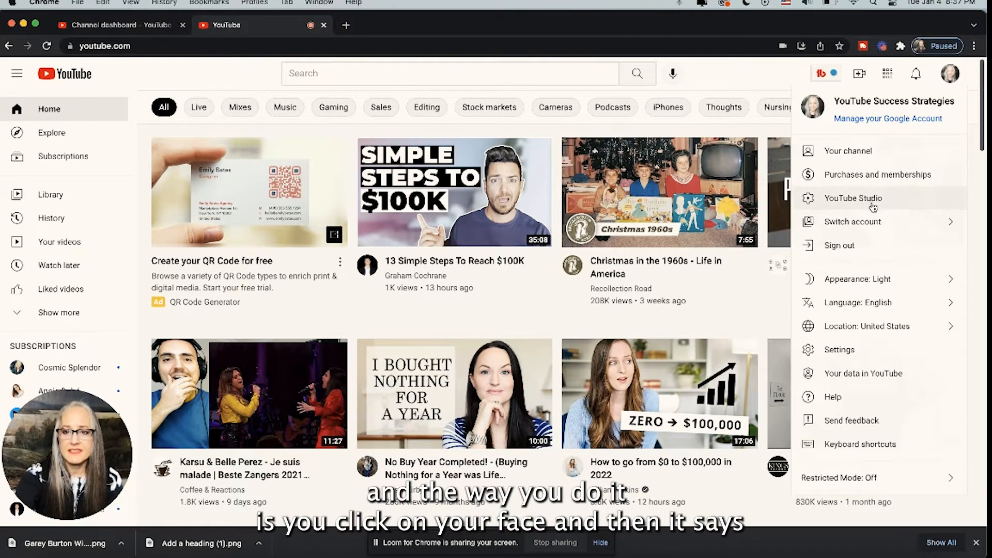
{"action": "left_click", "coordinate": [874, 201]}
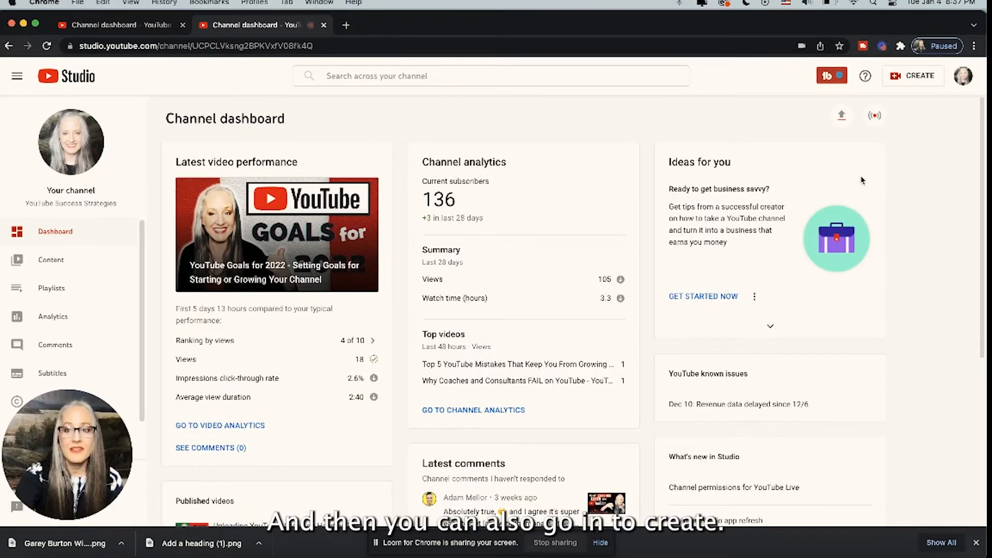
{"action": "left_click", "coordinate": [922, 80]}
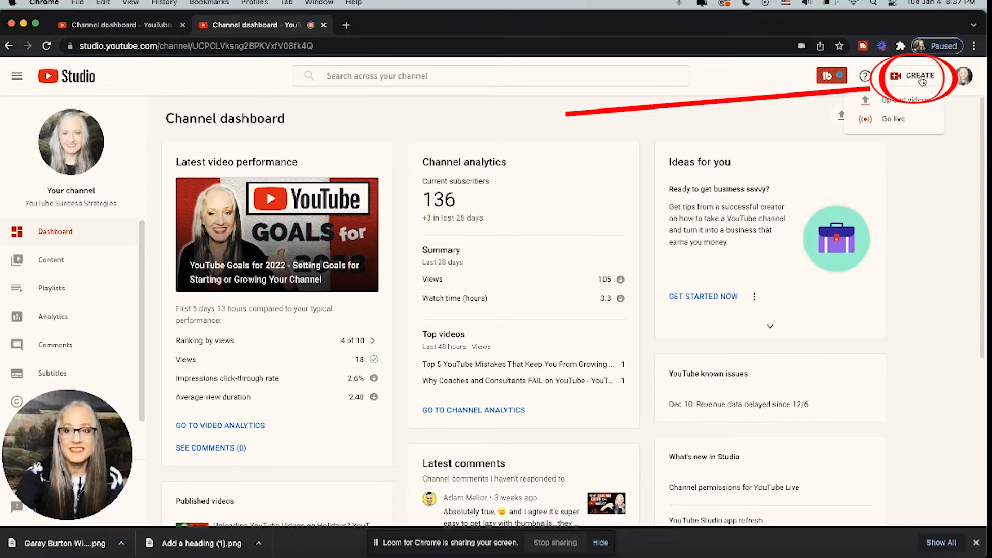
{"action": "left_click", "coordinate": [915, 100]}
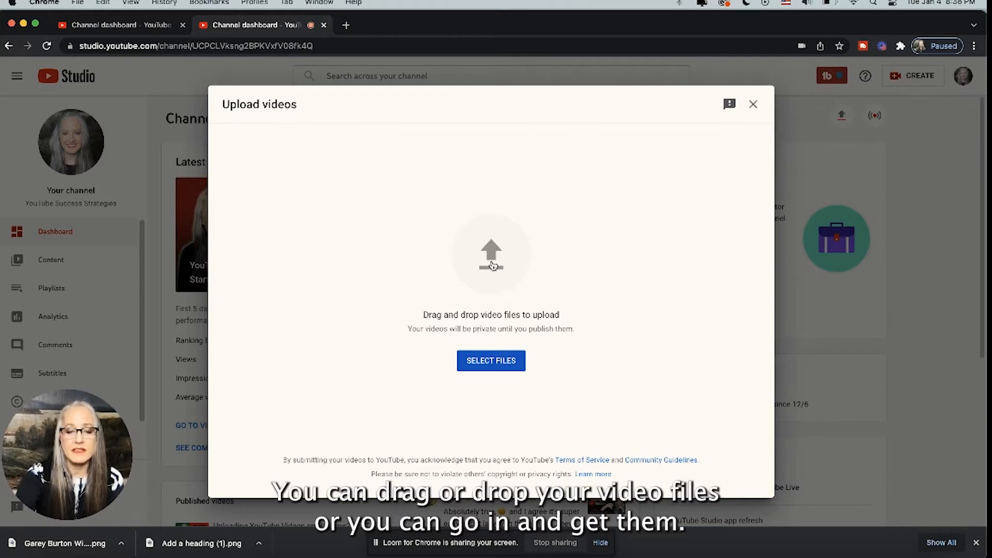
- Upload the video file YouTube Expereince.mp4 from the Adobe Premiere Pro Auto-Save folder inside YouTube Stuff on the Desktop
{"action": "left_click", "coordinate": [492, 266]}
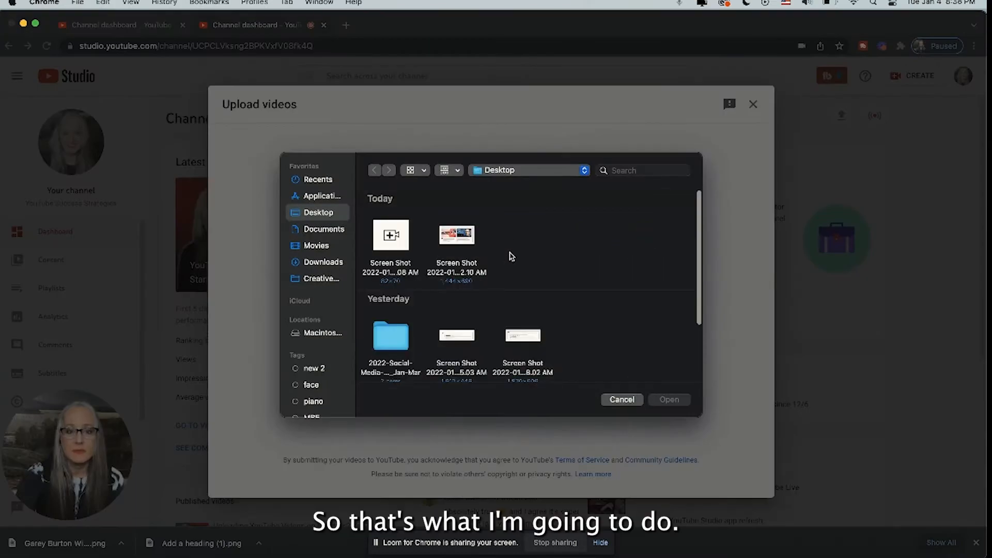
{"action": "scroll", "coordinate": [521, 279], "scroll_direction": "down", "scroll_amount": 5}
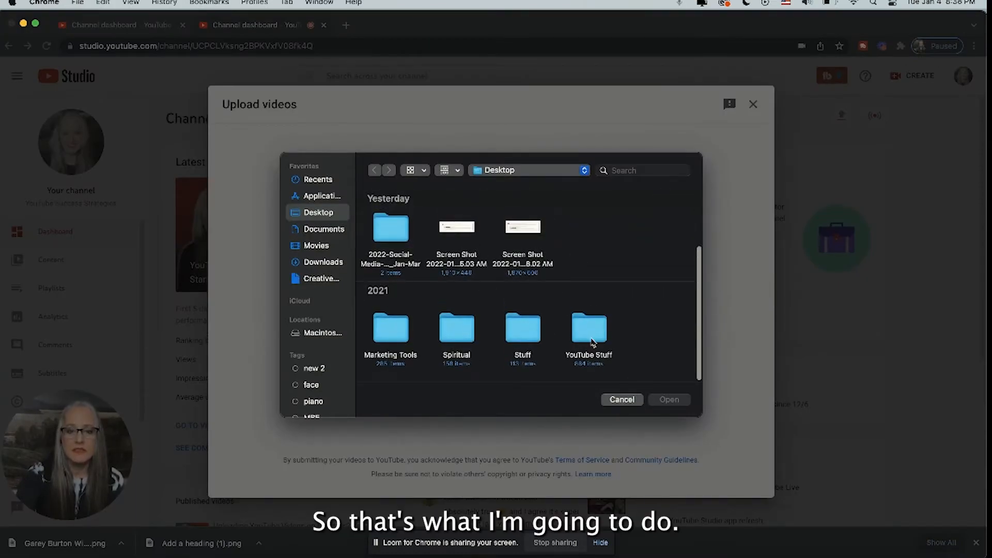
{"action": "double_click", "coordinate": [587, 331]}
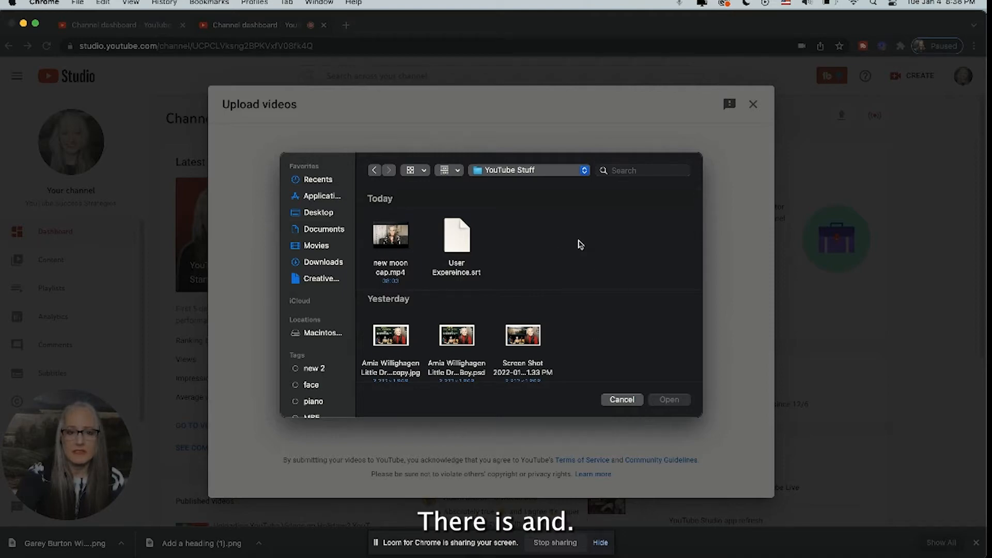
{"action": "scroll", "coordinate": [580, 244], "scroll_direction": "down", "scroll_amount": 3}
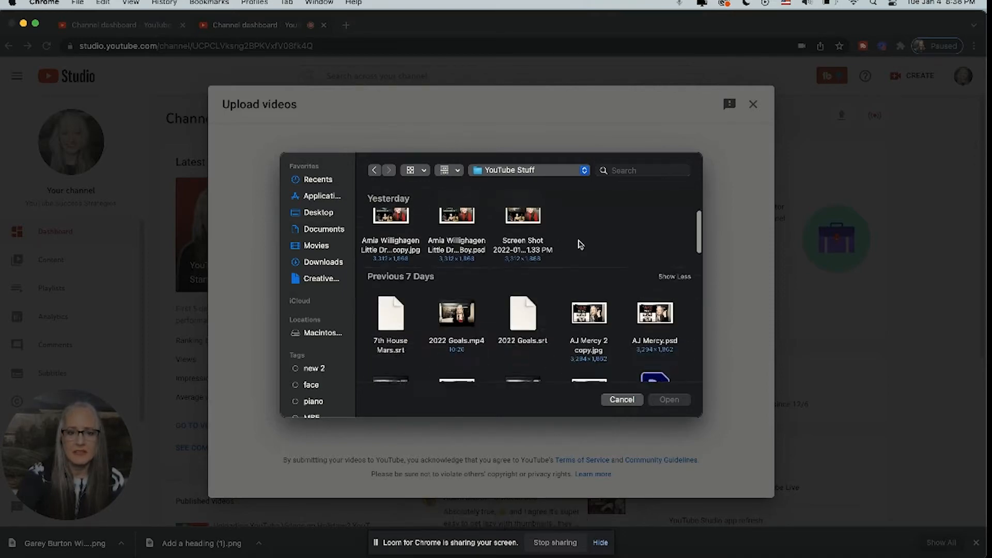
{"action": "scroll", "coordinate": [580, 245], "scroll_direction": "down", "scroll_amount": 10}
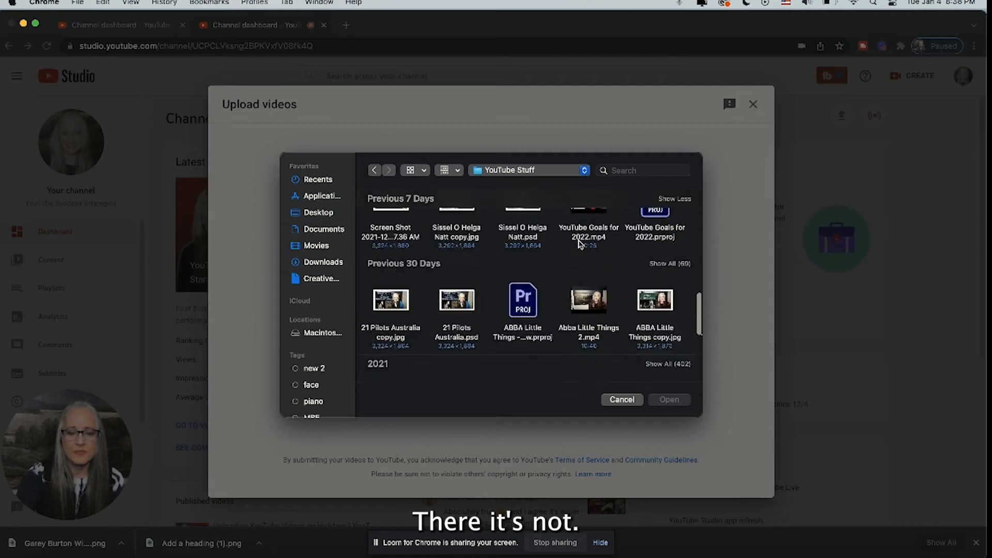
{"action": "scroll", "coordinate": [580, 245], "scroll_direction": "down", "scroll_amount": 10}
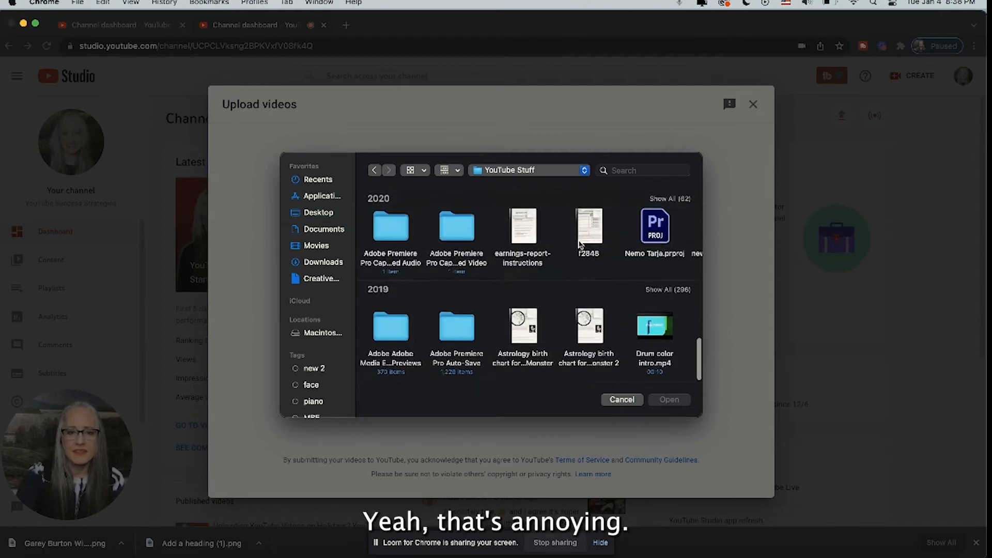
{"action": "left_click", "coordinate": [463, 334]}
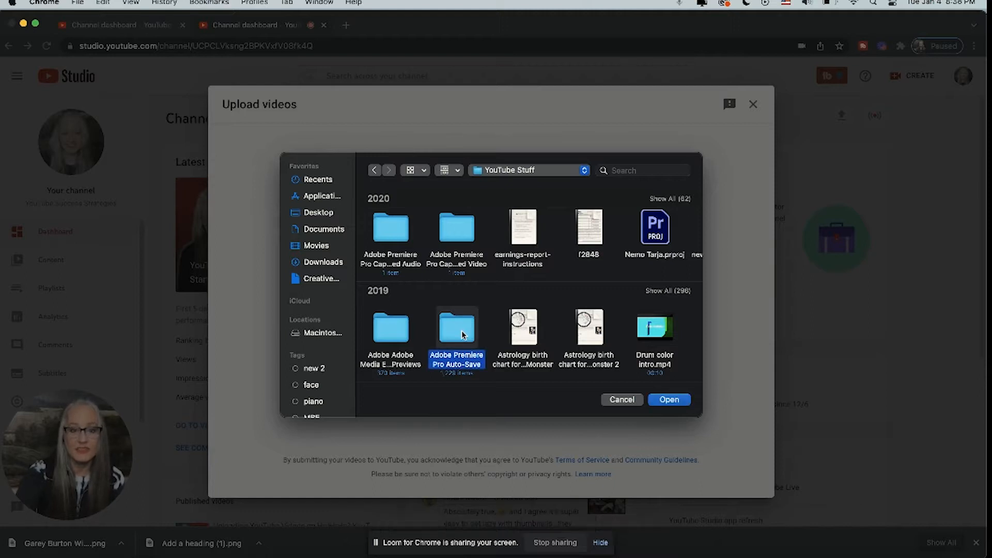
{"action": "double_click", "coordinate": [462, 333]}
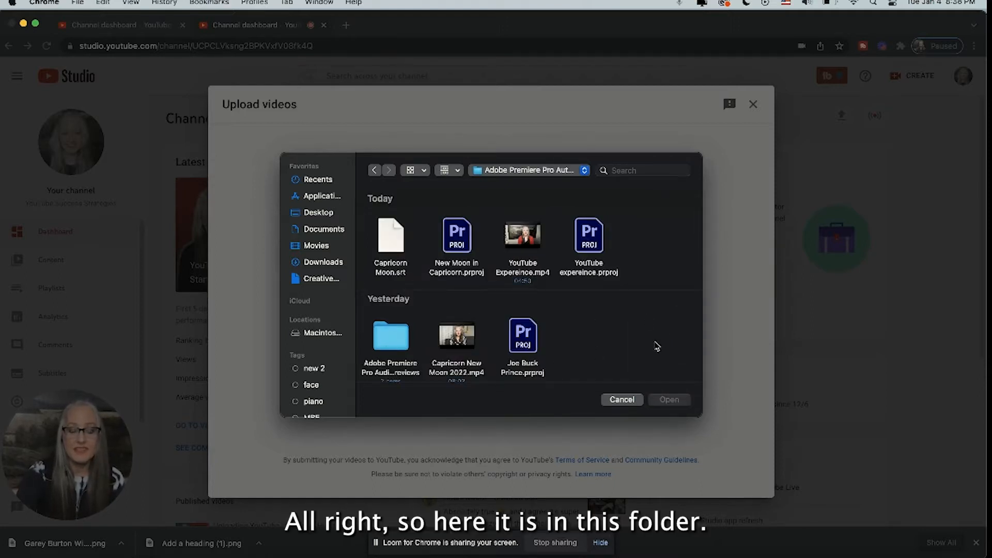
{"action": "left_click", "coordinate": [536, 238]}
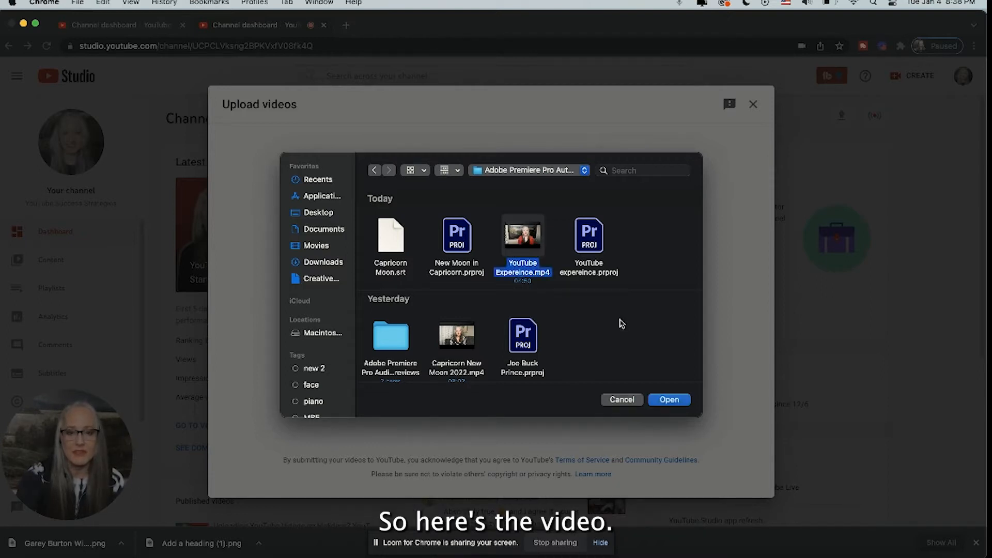
{"action": "left_click", "coordinate": [672, 401]}
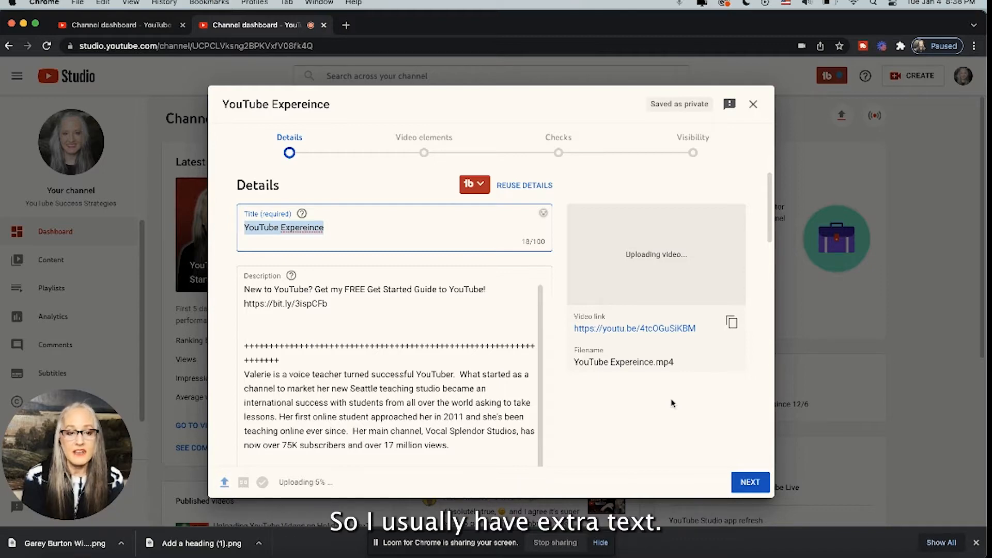
- Review the video's title, prefilled description, thumbnail, playlist and audience settings in the upload details
{"action": "scroll", "coordinate": [434, 383], "scroll_direction": "down", "scroll_amount": 2}
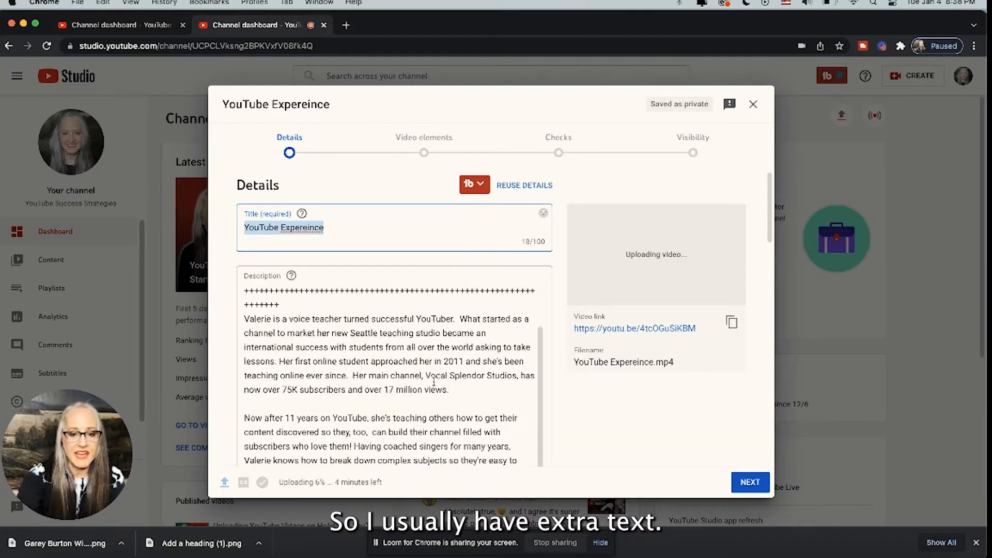
{"action": "scroll", "coordinate": [434, 382], "scroll_direction": "down", "scroll_amount": 5}
{"action": "scroll", "coordinate": [434, 382], "scroll_direction": "up", "scroll_amount": 7}
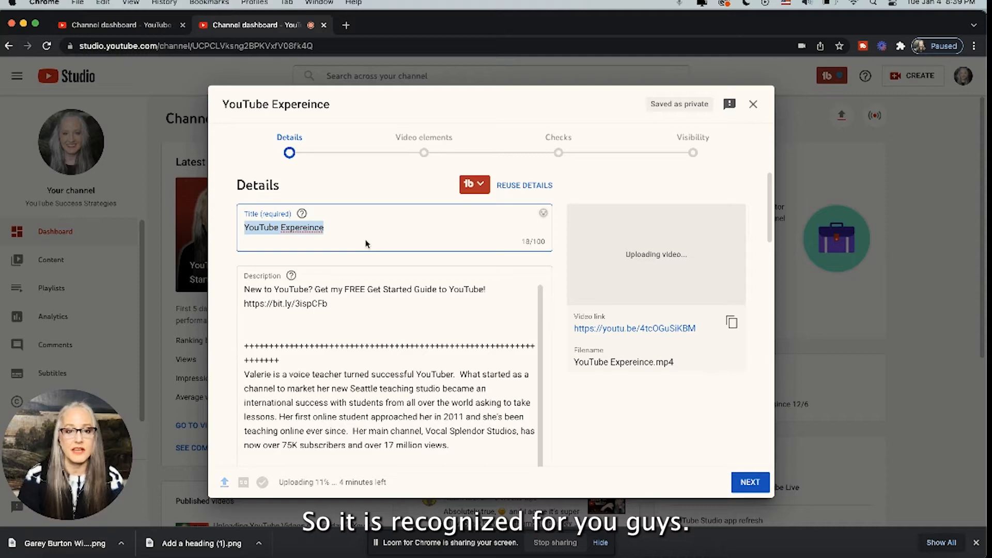
{"action": "scroll", "coordinate": [365, 243], "scroll_direction": "down", "scroll_amount": 1}
{"action": "scroll", "coordinate": [366, 243], "scroll_direction": "up", "scroll_amount": 1}
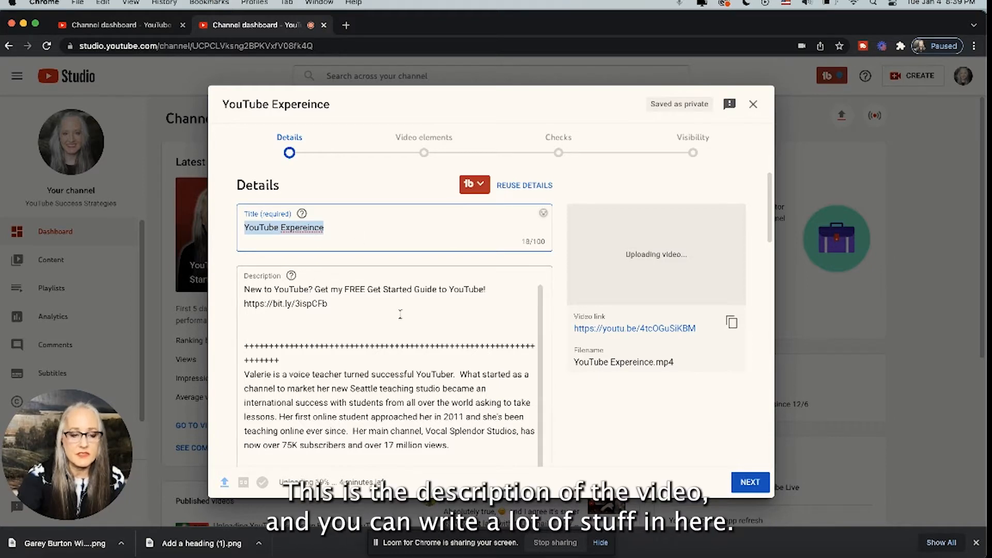
{"action": "scroll", "coordinate": [403, 321], "scroll_direction": "down", "scroll_amount": 10}
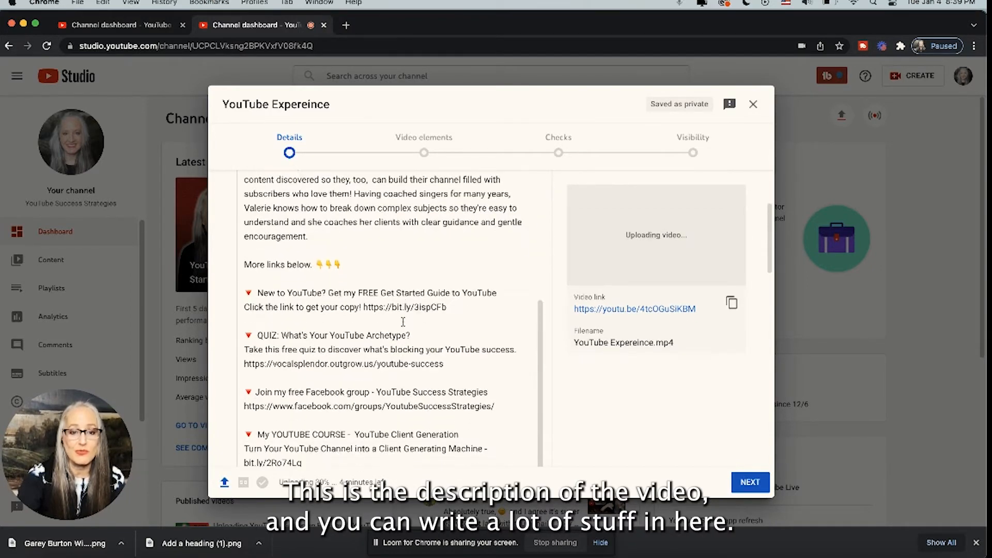
{"action": "scroll", "coordinate": [403, 322], "scroll_direction": "down", "scroll_amount": 10}
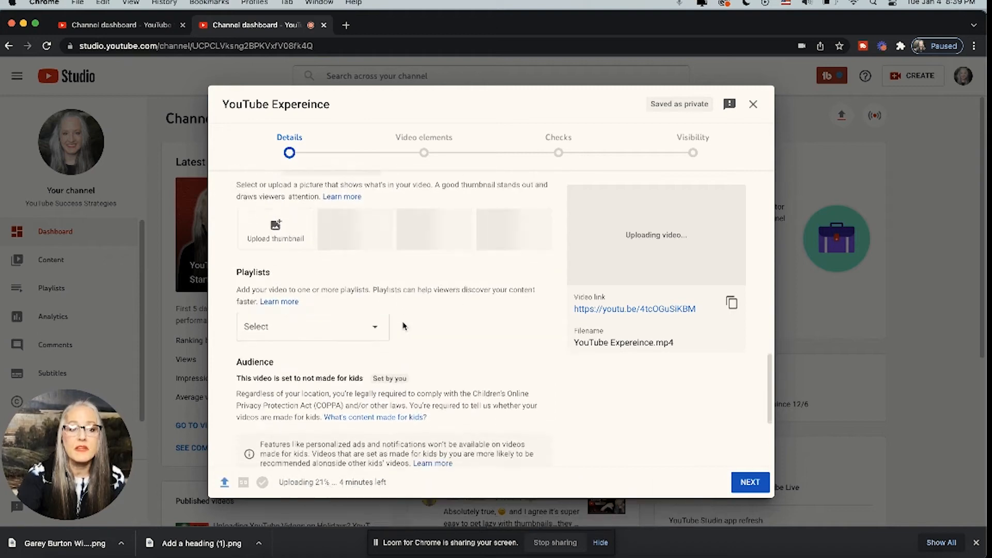
{"action": "scroll", "coordinate": [404, 324], "scroll_direction": "up", "scroll_amount": 2}
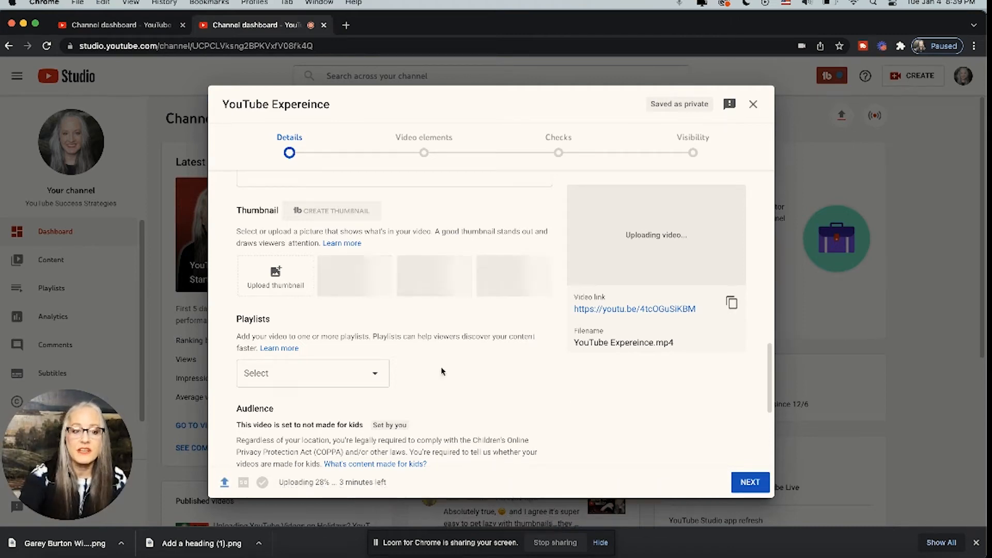
{"action": "scroll", "coordinate": [544, 387], "scroll_direction": "down", "scroll_amount": 5}
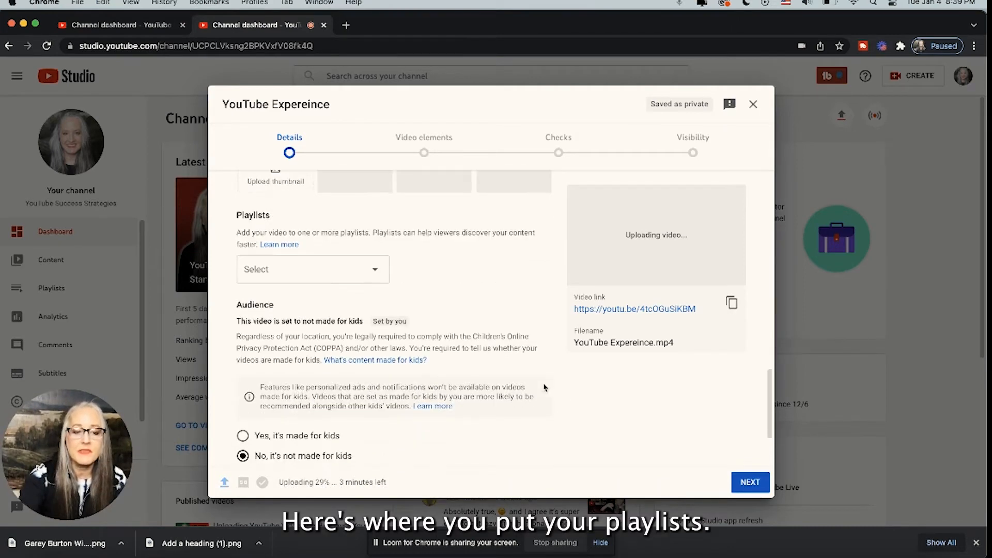
{"action": "scroll", "coordinate": [543, 387], "scroll_direction": "down", "scroll_amount": 2}
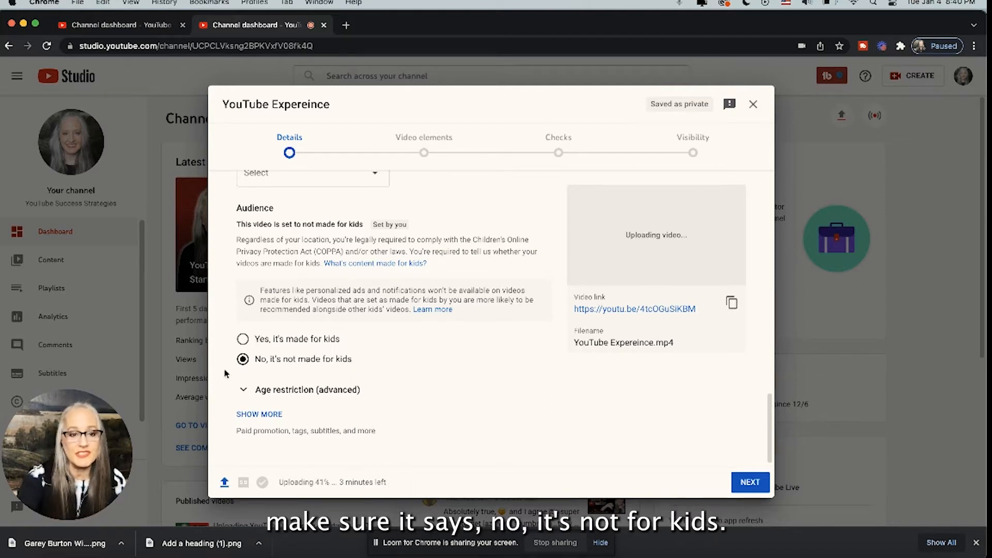
{"action": "scroll", "coordinate": [403, 394], "scroll_direction": "down", "scroll_amount": 1}
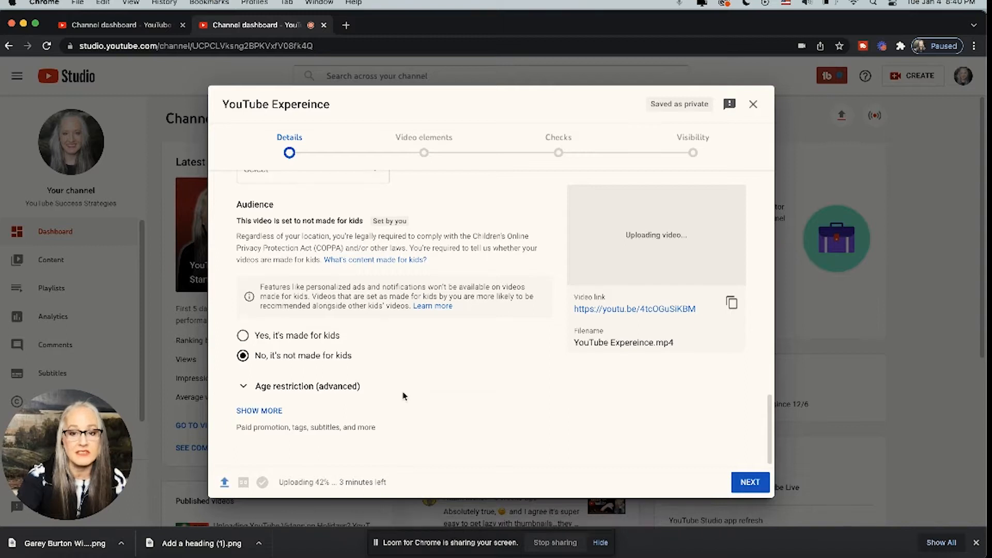
- Expand the additional video details and review the paid promotion, automatic chapters and tags settings
{"action": "left_click", "coordinate": [261, 411]}
{"action": "scroll", "coordinate": [508, 351], "scroll_direction": "down", "scroll_amount": 3}
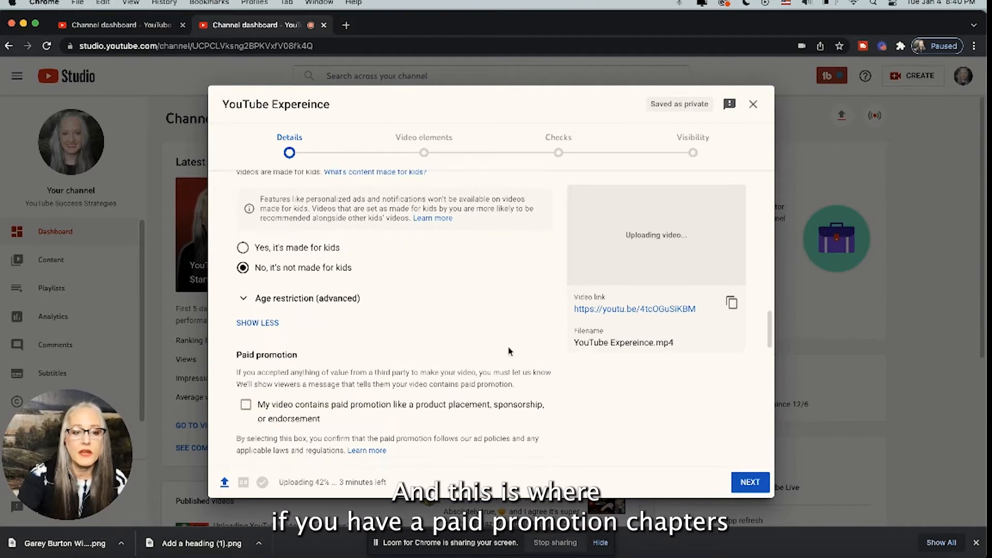
{"action": "scroll", "coordinate": [509, 352], "scroll_direction": "down", "scroll_amount": 5}
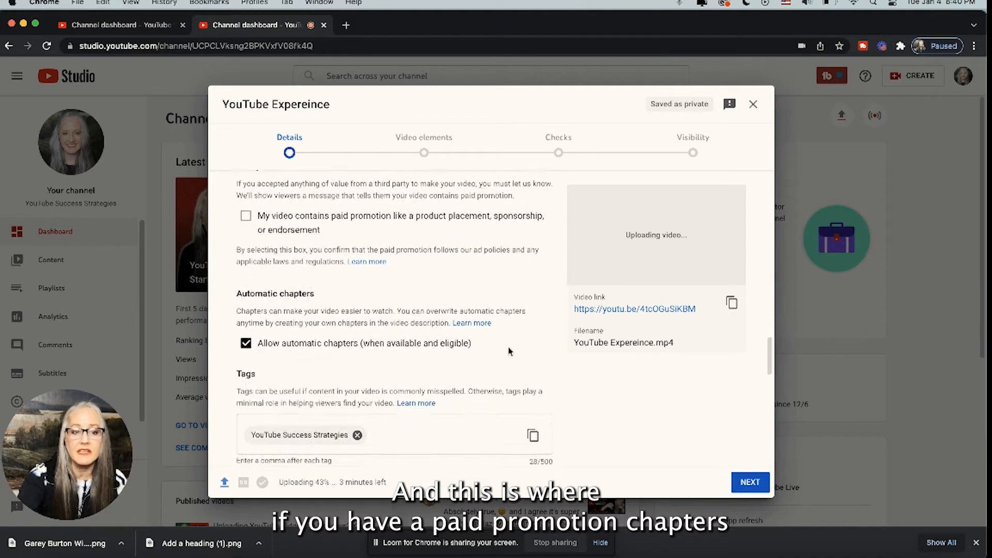
{"action": "scroll", "coordinate": [508, 351], "scroll_direction": "down", "scroll_amount": 3}
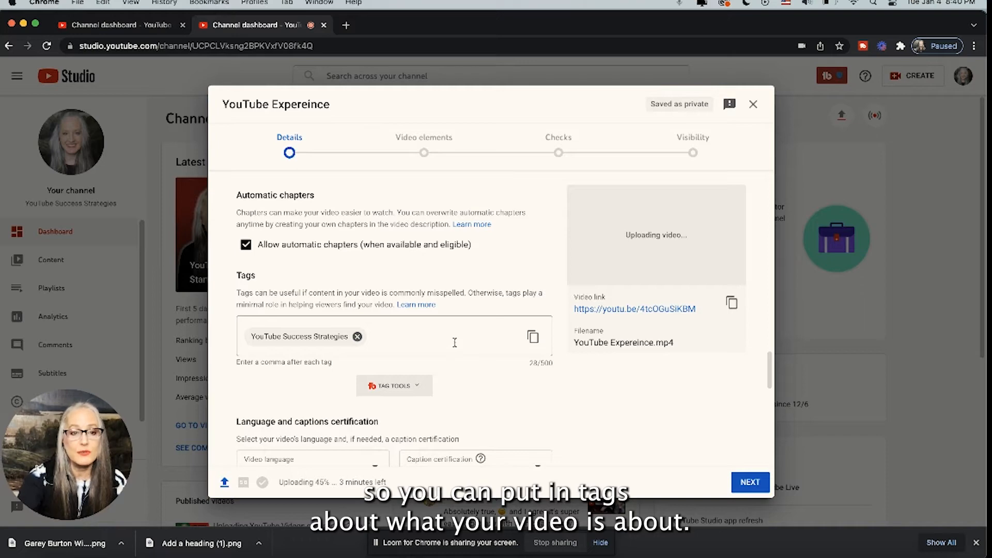
{"action": "scroll", "coordinate": [454, 343], "scroll_direction": "up", "scroll_amount": 15}
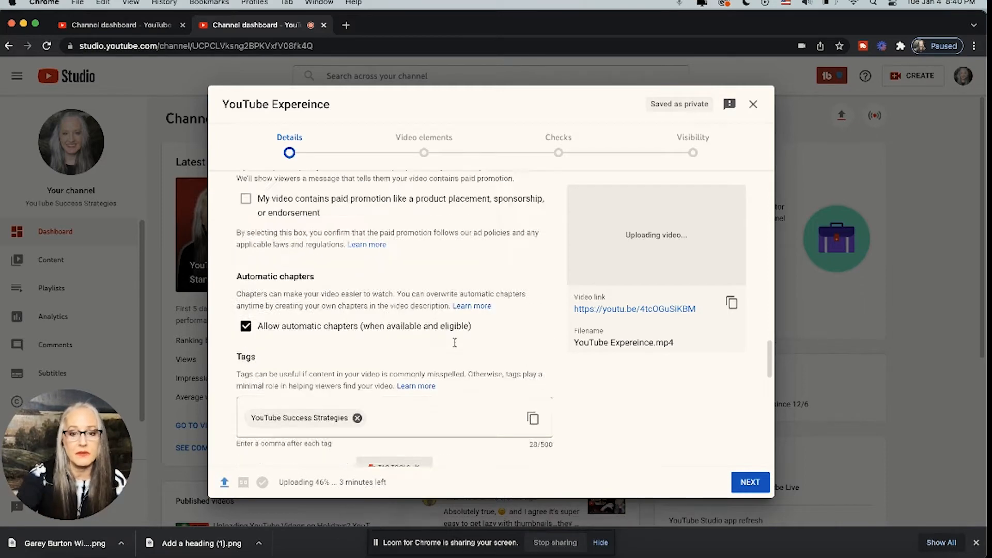
{"action": "scroll", "coordinate": [455, 343], "scroll_direction": "up", "scroll_amount": 5}
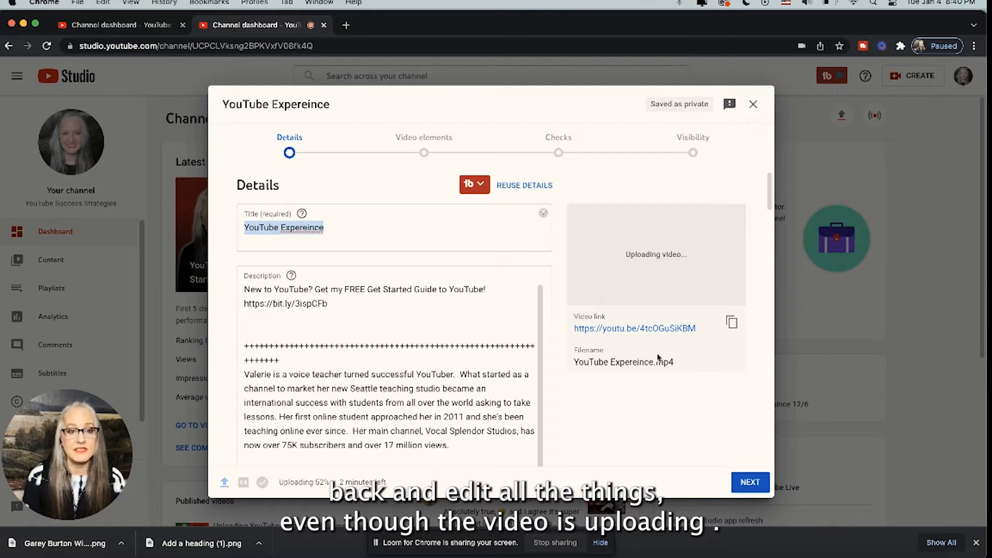
- Continue to the video elements and upload the subtitle file User Expereince.srt with timing from the YouTube Stuff folder
{"action": "left_click", "coordinate": [751, 482]}
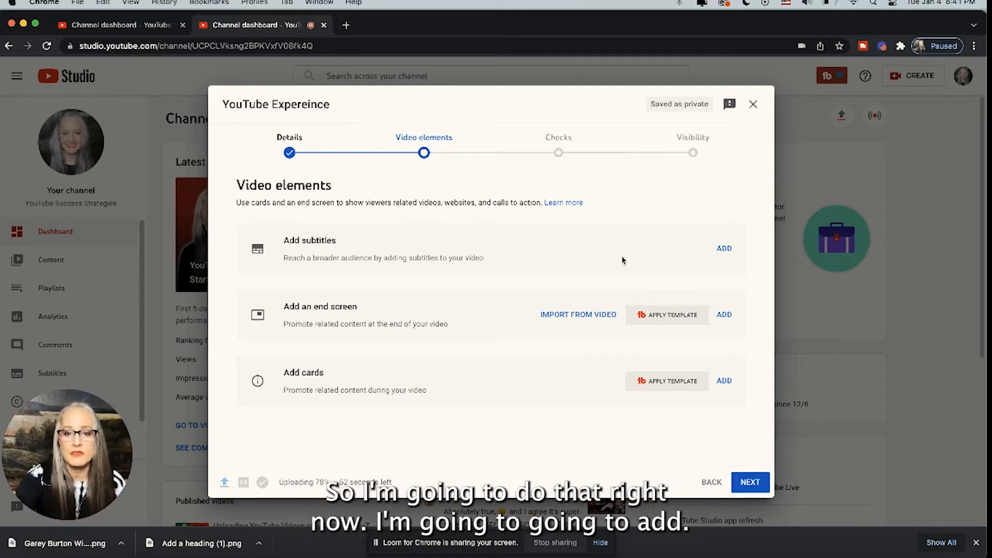
{"action": "left_click", "coordinate": [724, 248]}
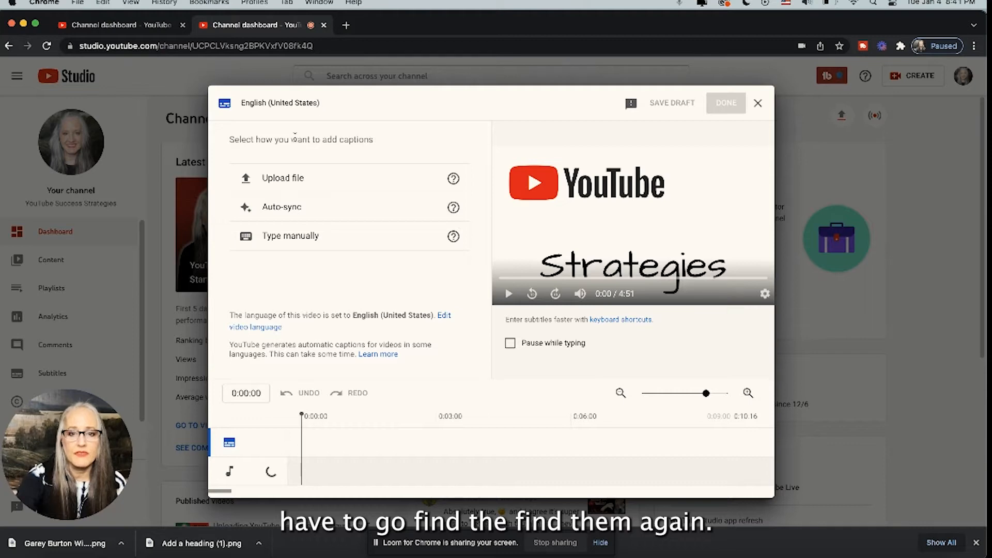
{"action": "left_click", "coordinate": [281, 179]}
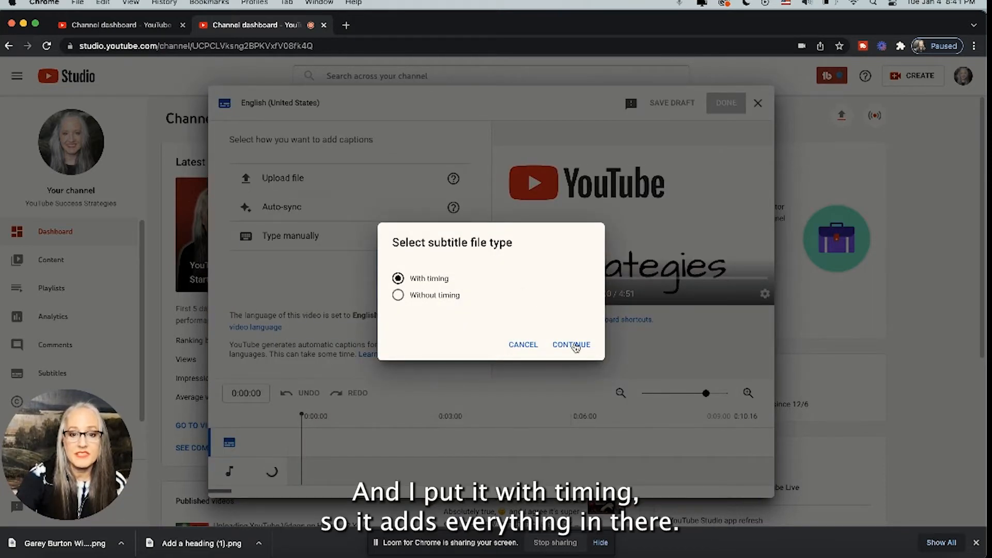
{"action": "left_click", "coordinate": [574, 345]}
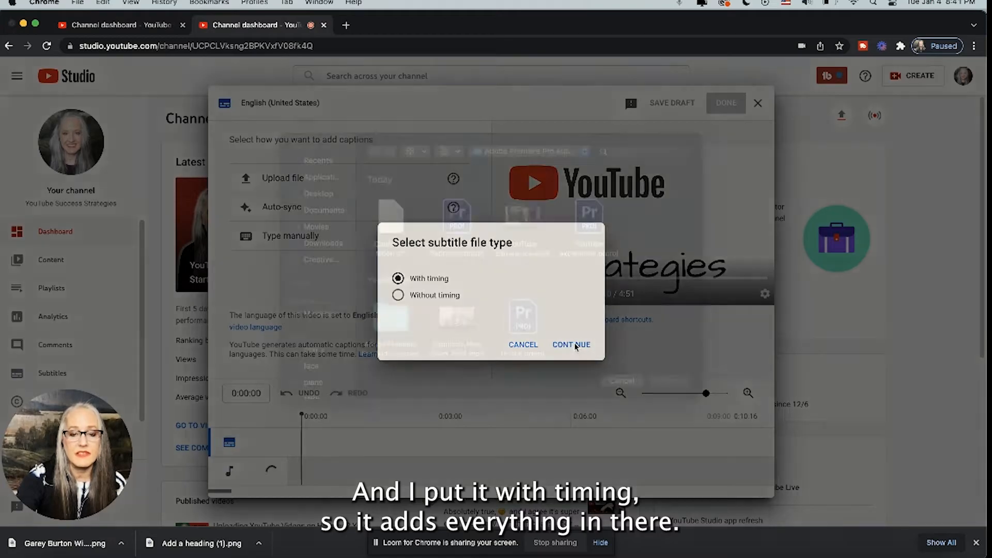
{"action": "scroll", "coordinate": [567, 303], "scroll_direction": "up", "scroll_amount": 1}
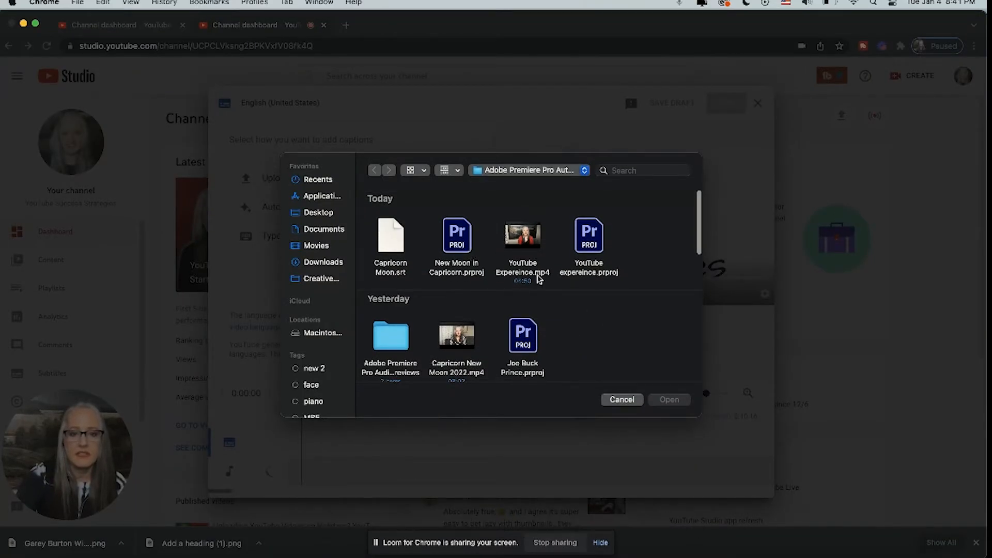
{"action": "left_click", "coordinate": [586, 171]}
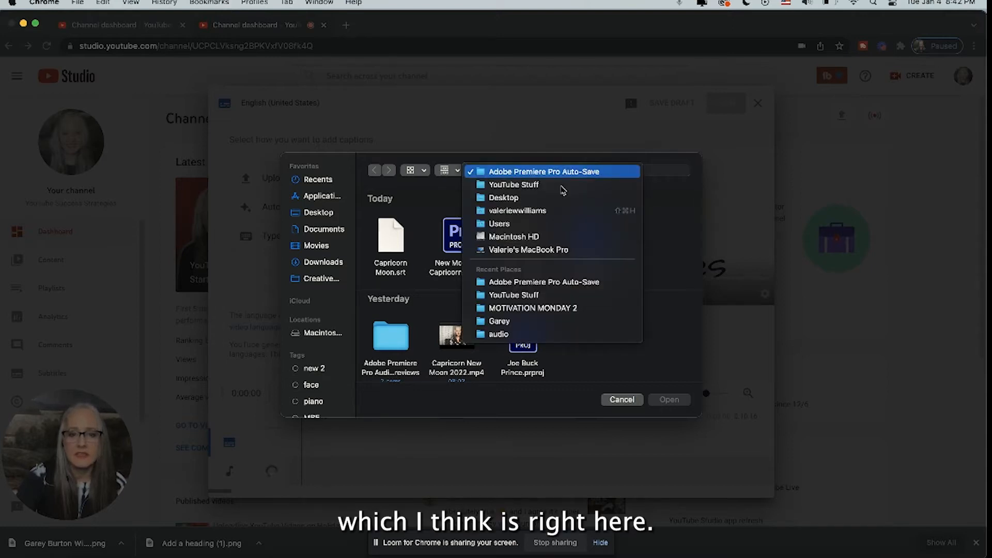
{"action": "left_click", "coordinate": [562, 187]}
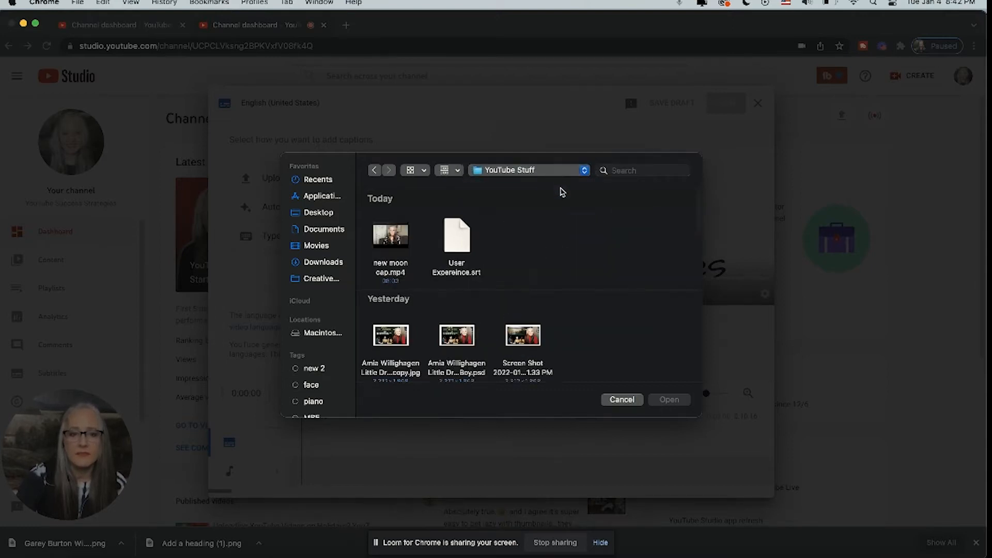
{"action": "left_click", "coordinate": [456, 233]}
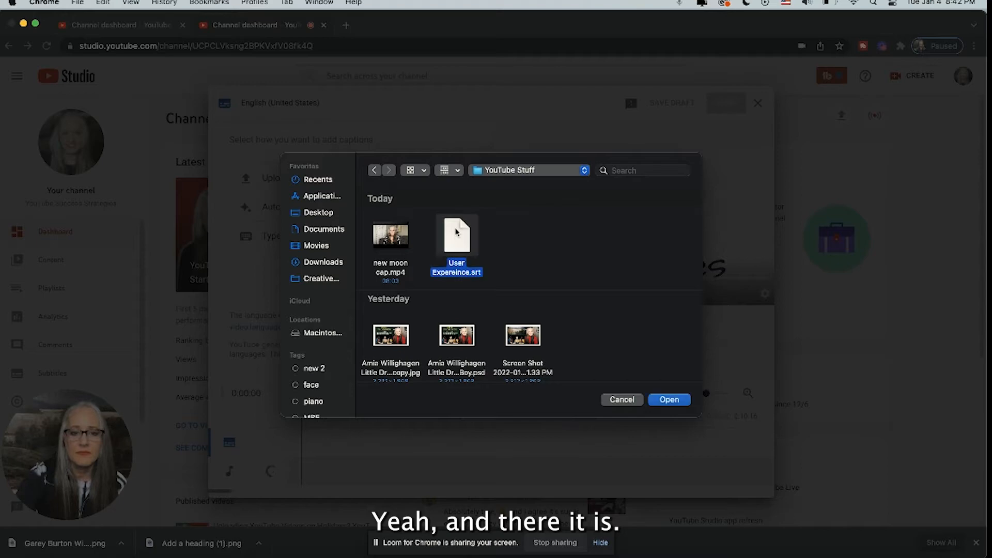
{"action": "left_click", "coordinate": [669, 399]}
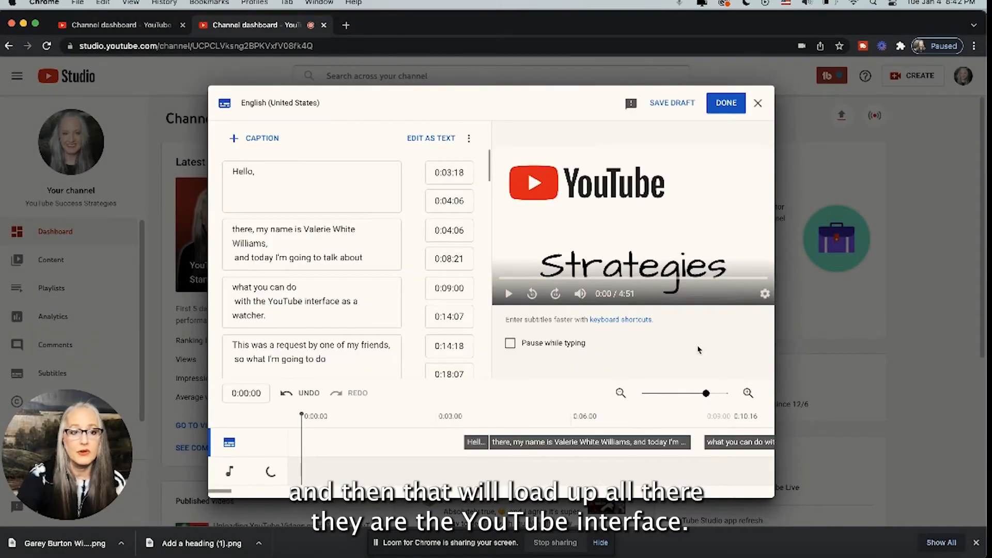
- Look through the imported English (United States) captions and publish the subtitles
{"action": "scroll", "coordinate": [360, 261], "scroll_direction": "down", "scroll_amount": 1}
{"action": "scroll", "coordinate": [360, 260], "scroll_direction": "down", "scroll_amount": 1}
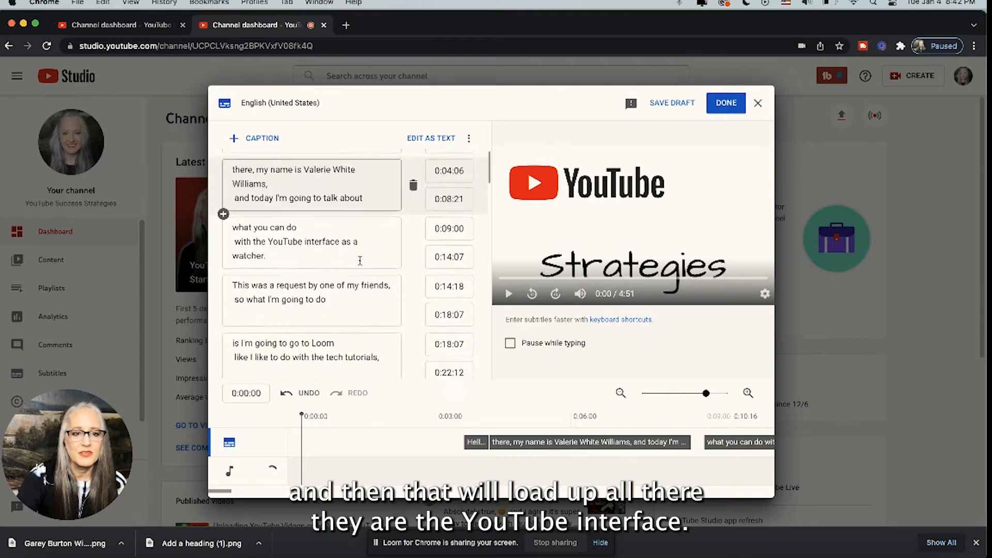
{"action": "scroll", "coordinate": [408, 196], "scroll_direction": "up", "scroll_amount": 2}
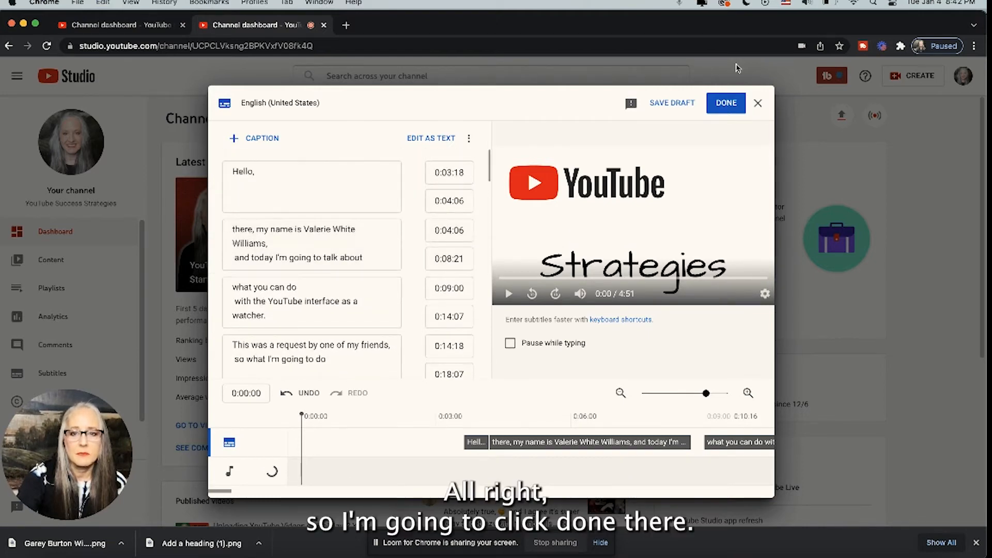
{"action": "left_click", "coordinate": [725, 105]}
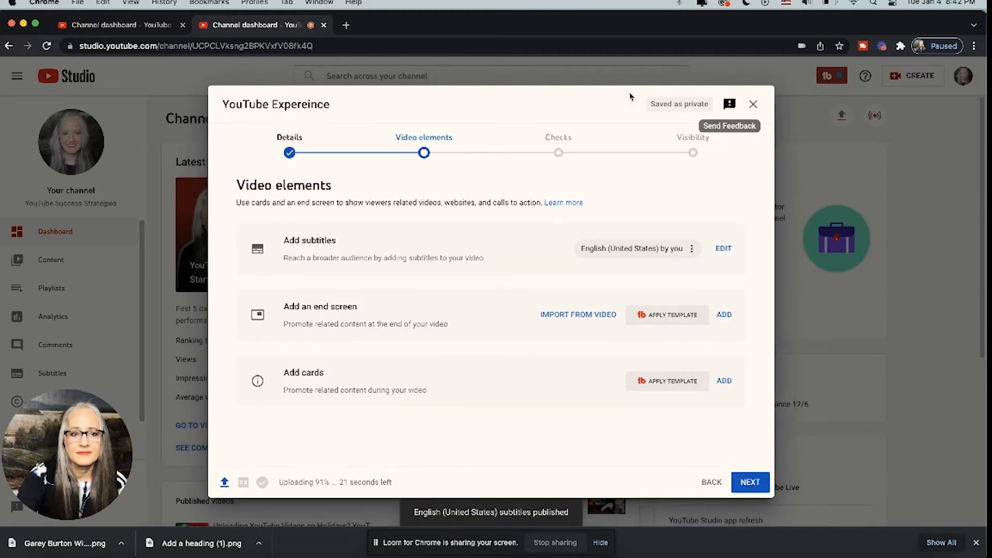
- Proceed past the checks, review the visibility options and save the video as Private
{"action": "left_click", "coordinate": [749, 482]}
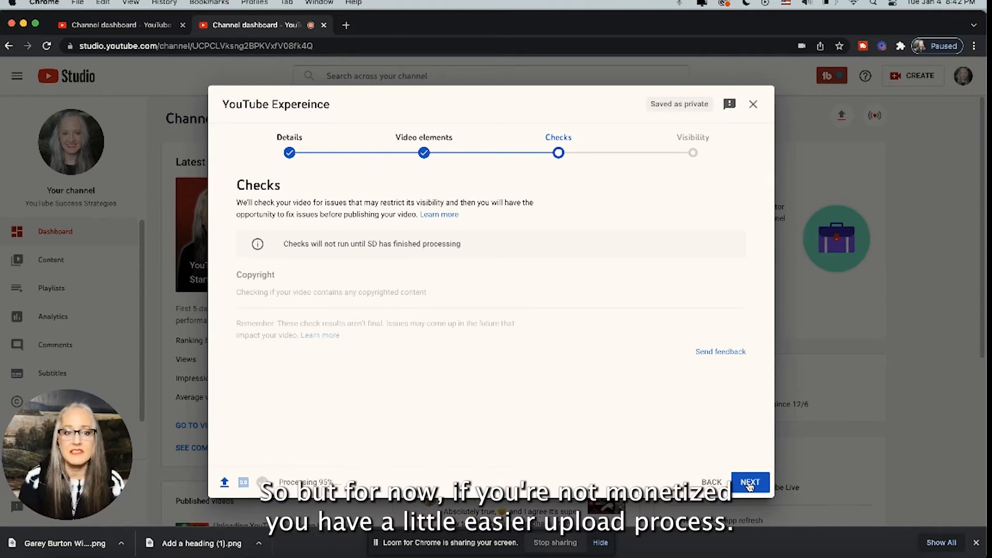
{"action": "left_click", "coordinate": [749, 482]}
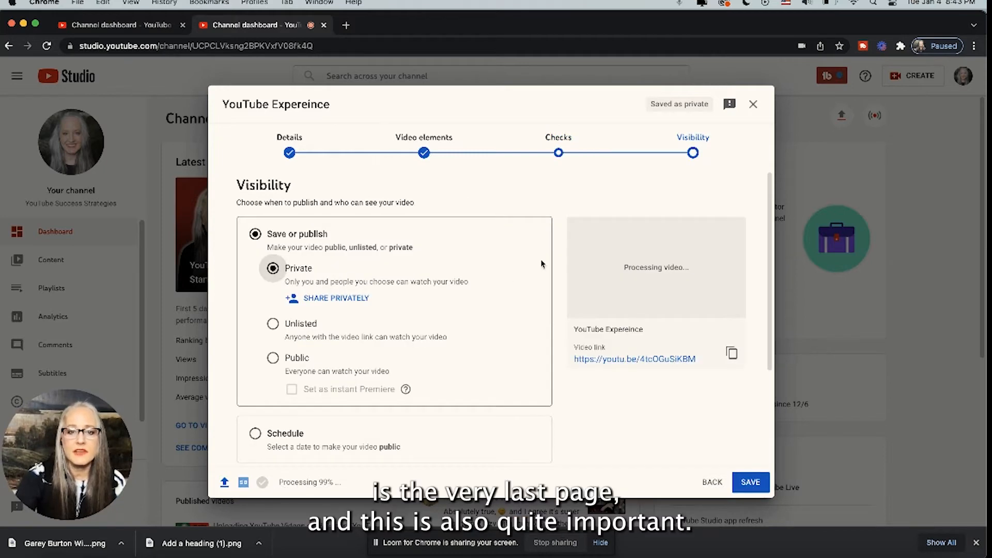
{"action": "scroll", "coordinate": [514, 237], "scroll_direction": "down", "scroll_amount": 3}
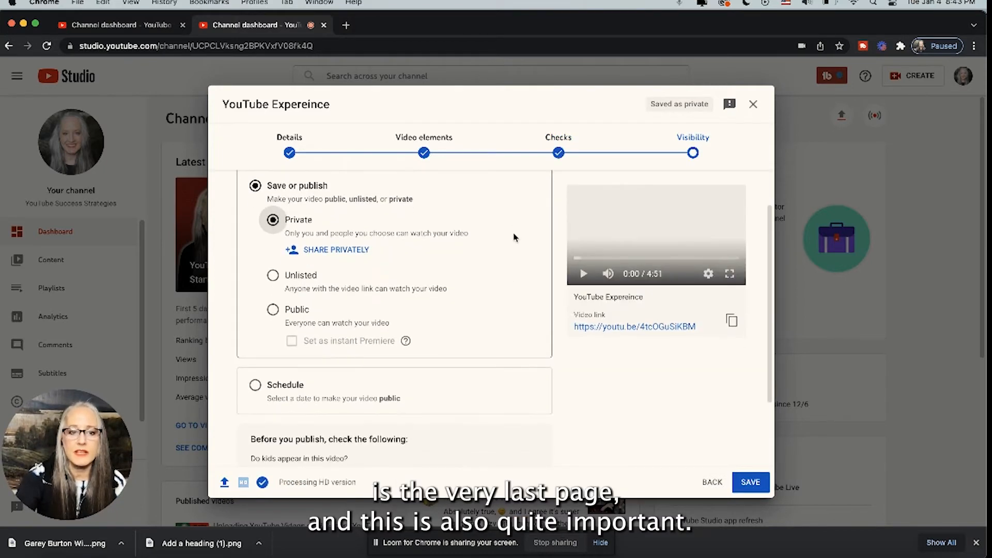
{"action": "scroll", "coordinate": [514, 237], "scroll_direction": "up", "scroll_amount": 3}
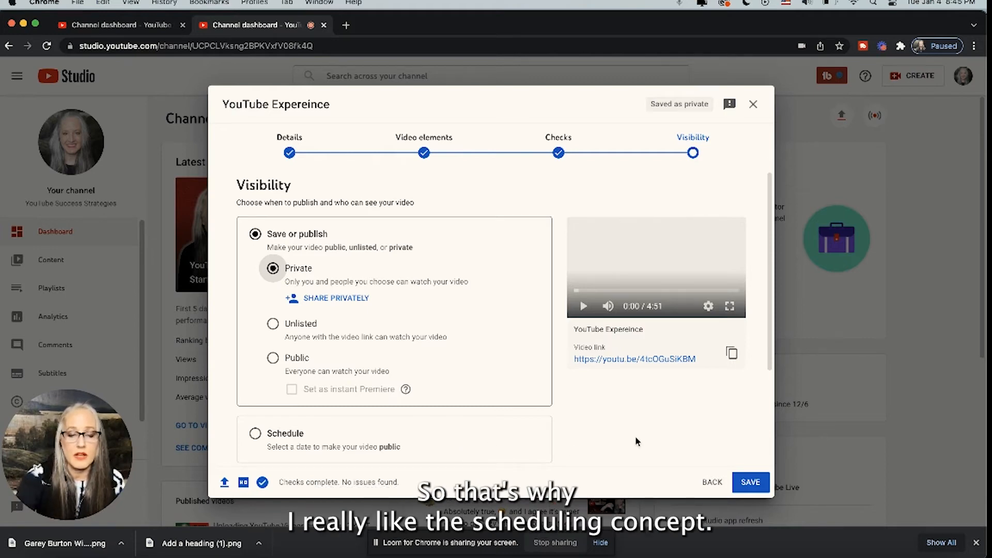
{"action": "scroll", "coordinate": [635, 441], "scroll_direction": "down", "scroll_amount": 3}
{"action": "scroll", "coordinate": [635, 440], "scroll_direction": "down", "scroll_amount": 3}
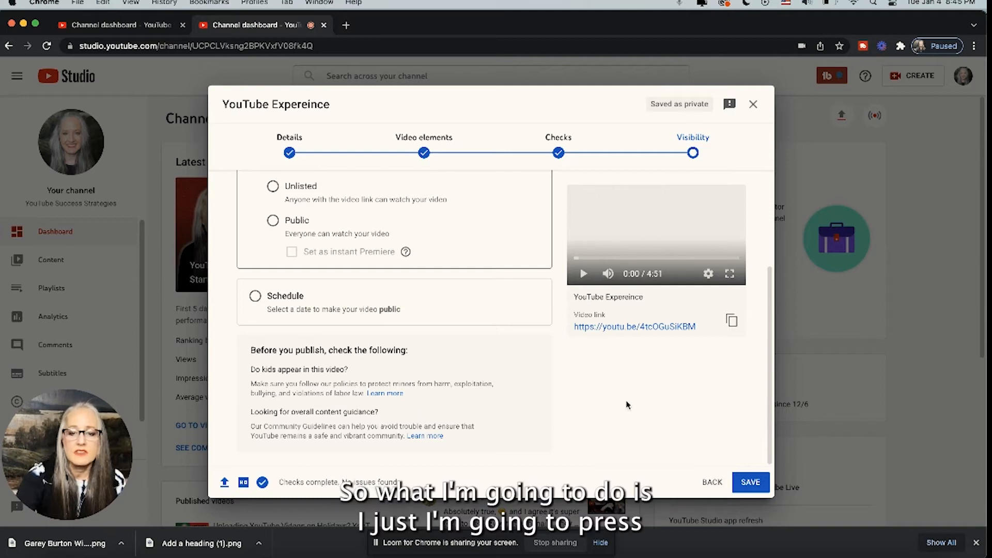
{"action": "left_click", "coordinate": [748, 482]}
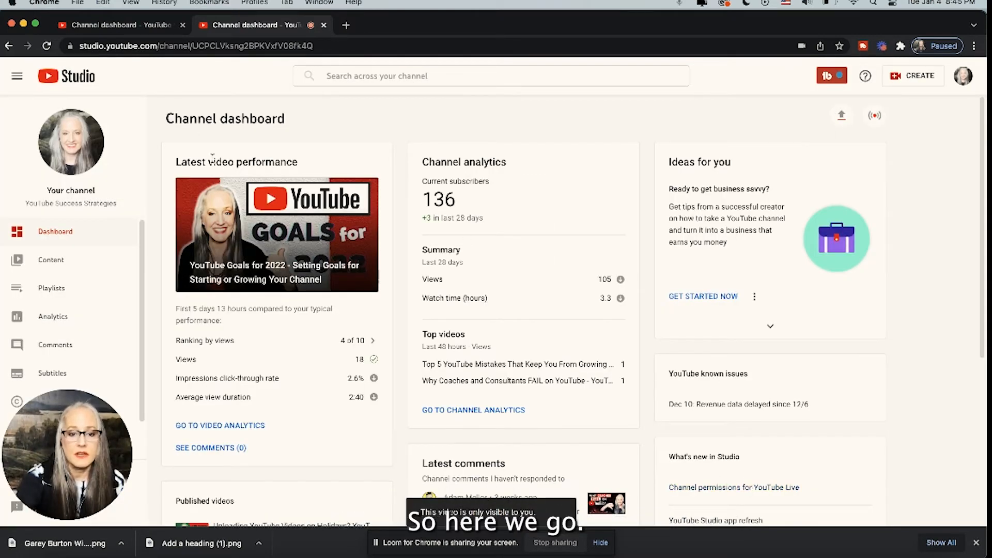
- Open the details of the YouTube Expereince video from the channel content list and go to its description
{"action": "left_click", "coordinate": [71, 268]}
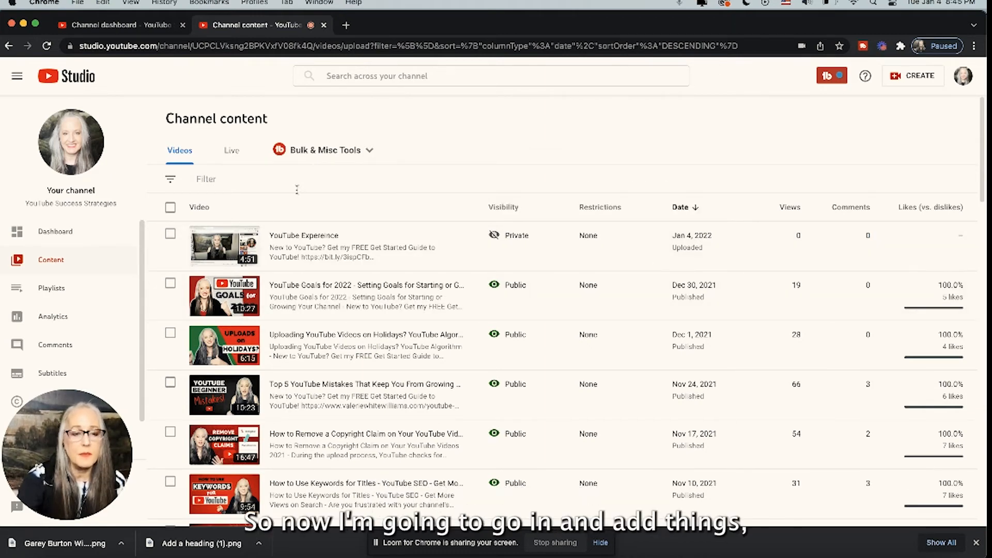
{"action": "left_click", "coordinate": [281, 248]}
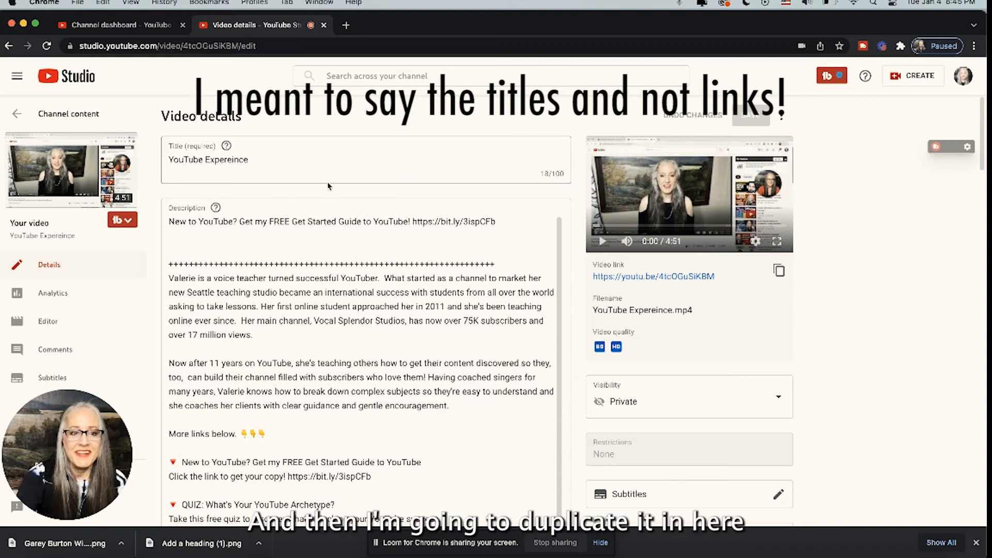
{"action": "left_click", "coordinate": [238, 208]}
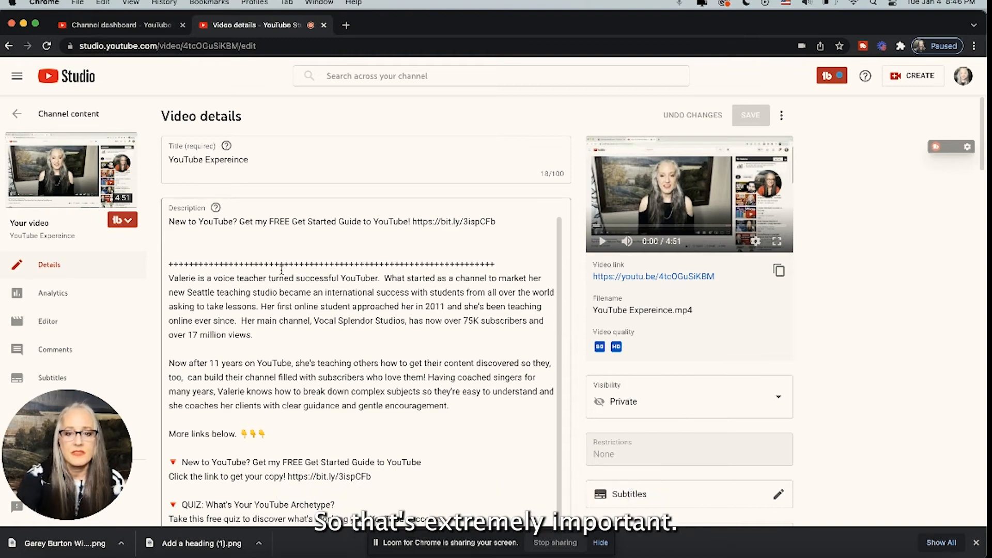
- Add the video to the Starting a YouTube Channel and YouTube Success Strategies playlists
{"action": "scroll", "coordinate": [826, 349], "scroll_direction": "down", "scroll_amount": 4}
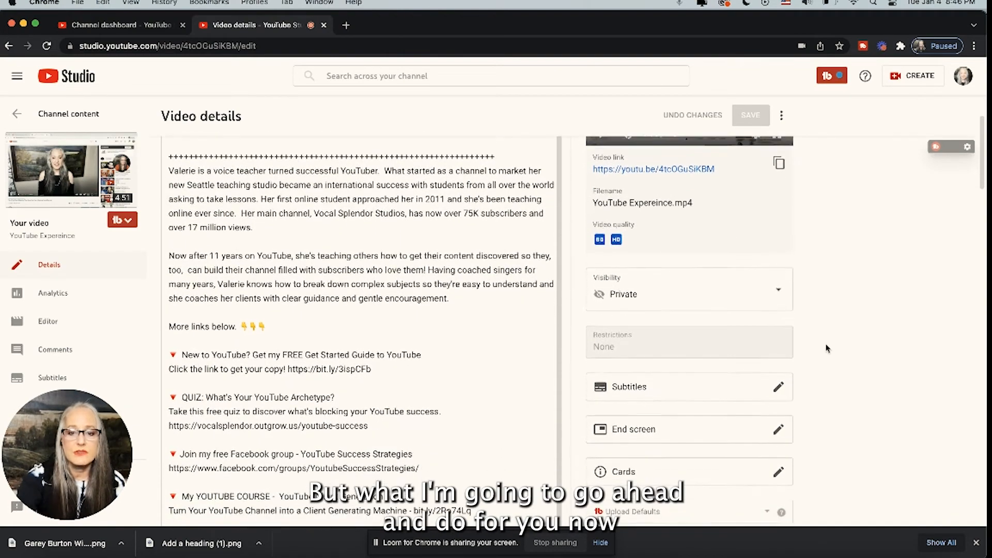
{"action": "scroll", "coordinate": [827, 349], "scroll_direction": "down", "scroll_amount": 9}
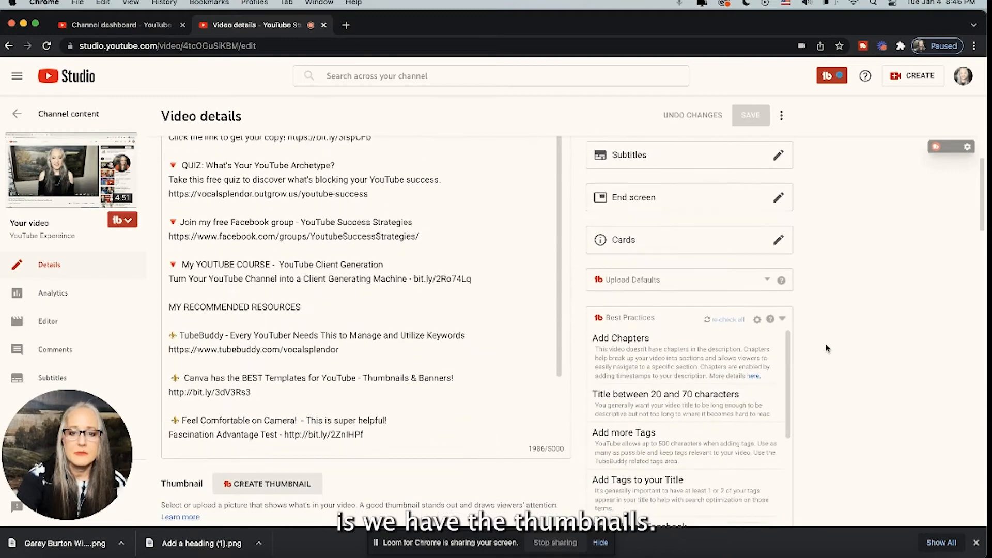
{"action": "scroll", "coordinate": [827, 348], "scroll_direction": "down", "scroll_amount": 8}
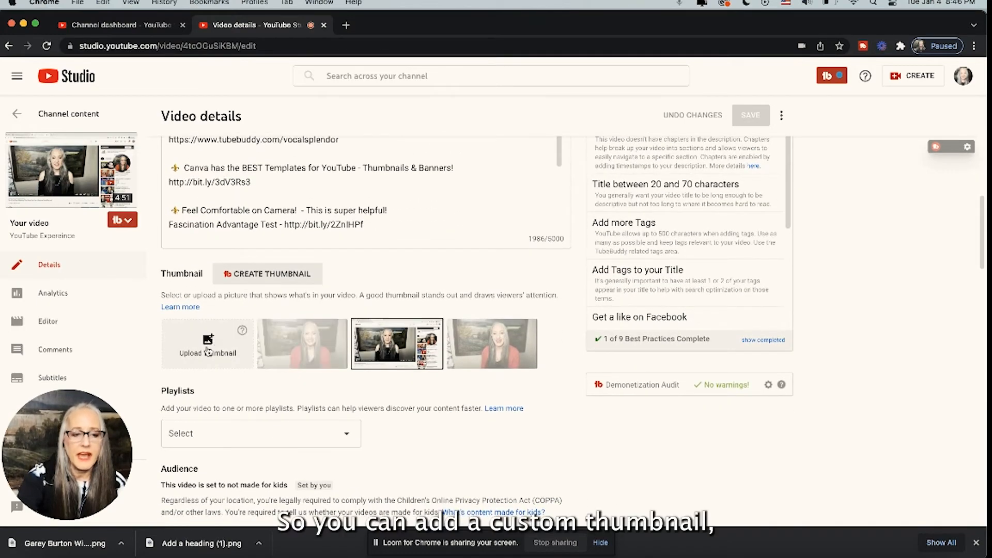
{"action": "left_click", "coordinate": [349, 436]}
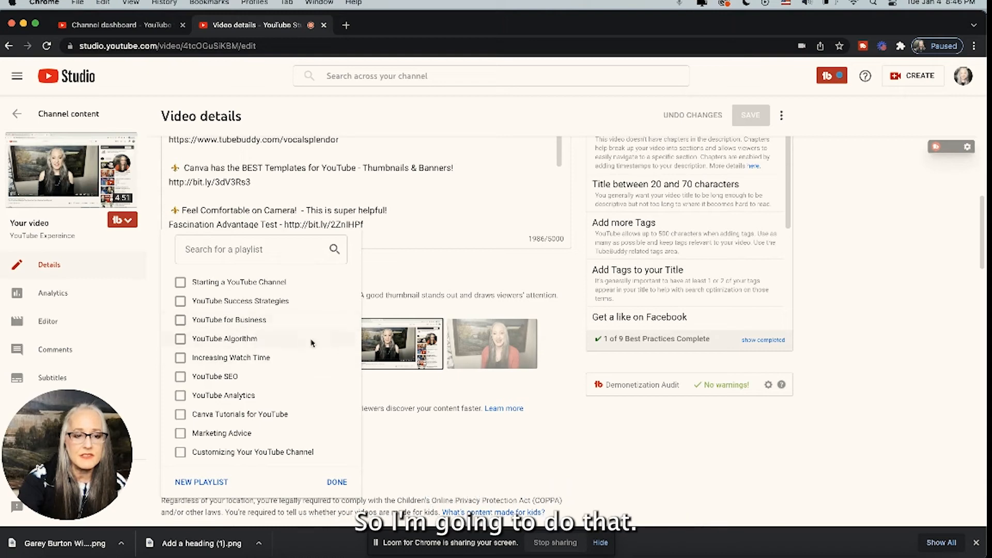
{"action": "left_click", "coordinate": [180, 282]}
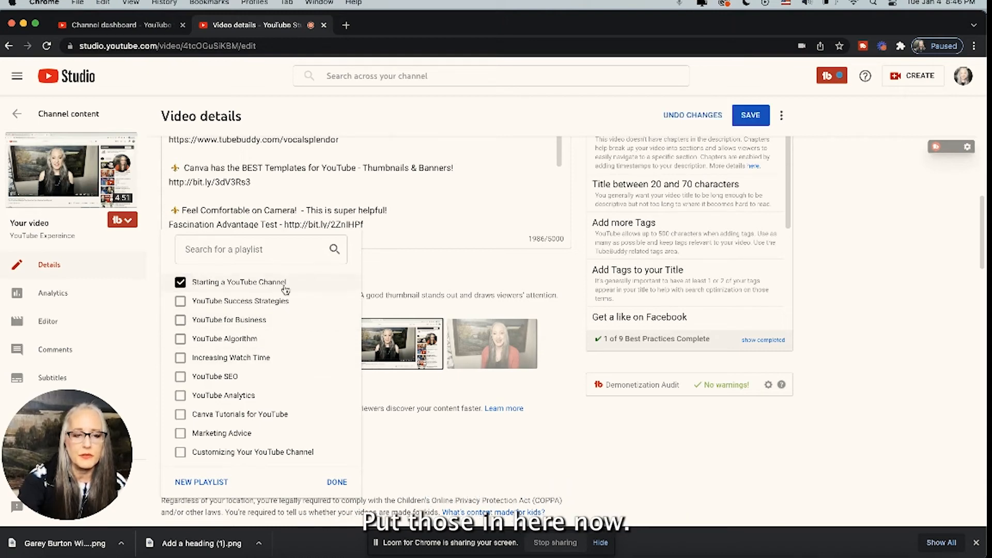
{"action": "left_click", "coordinate": [195, 302]}
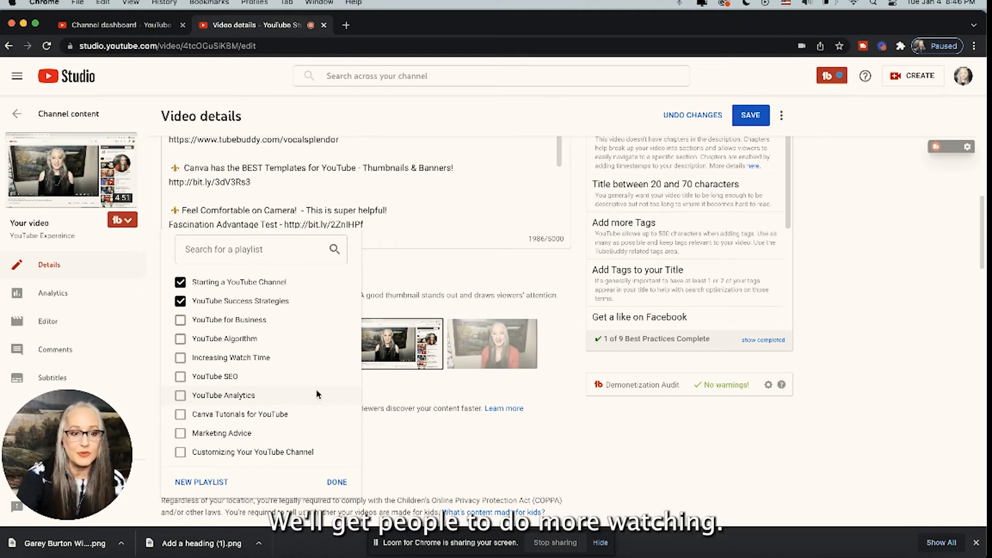
{"action": "left_click", "coordinate": [337, 482]}
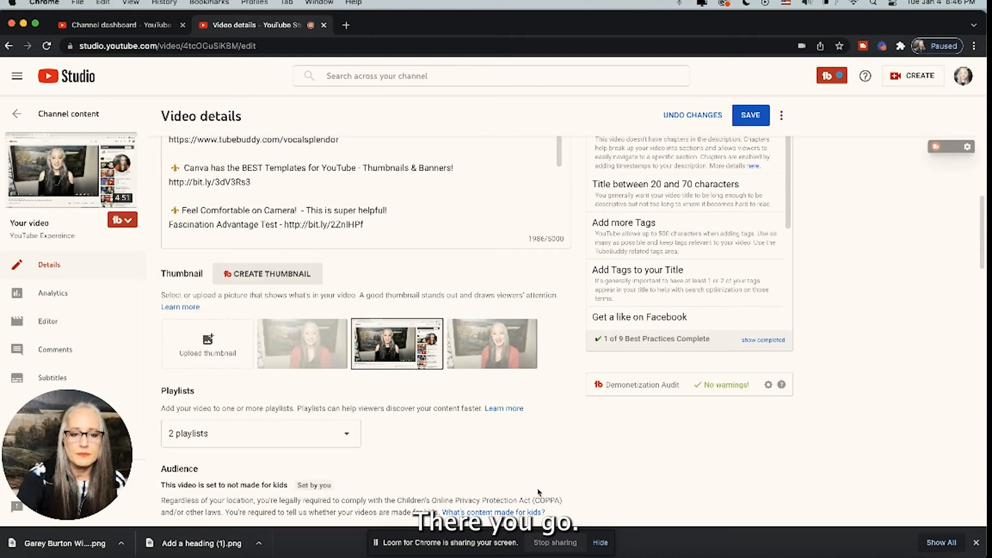
- Choose the first auto-generated thumbnail for the video and save the changed video details
{"action": "left_click", "coordinate": [324, 355]}
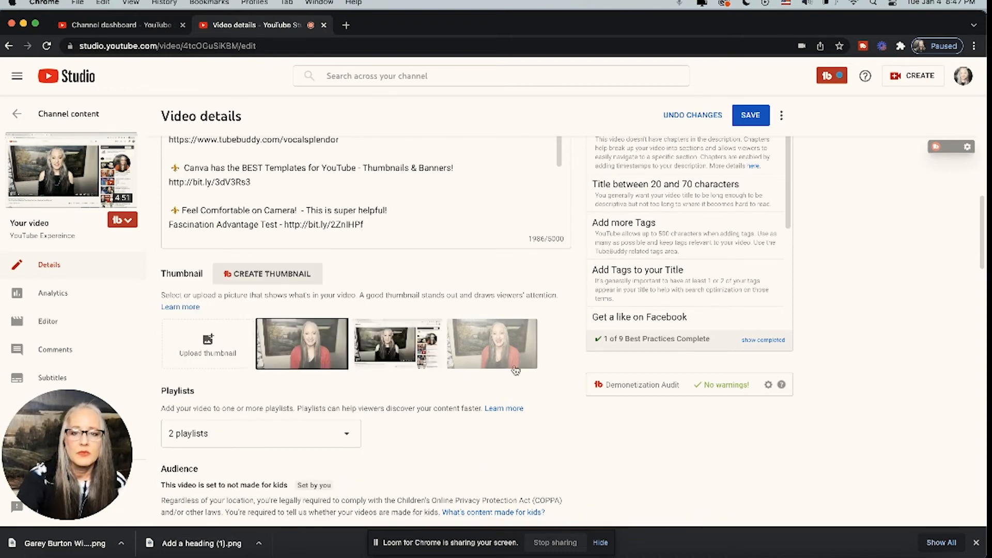
{"action": "scroll", "coordinate": [866, 435], "scroll_direction": "up", "scroll_amount": 4}
{"action": "scroll", "coordinate": [866, 436], "scroll_direction": "up", "scroll_amount": 7}
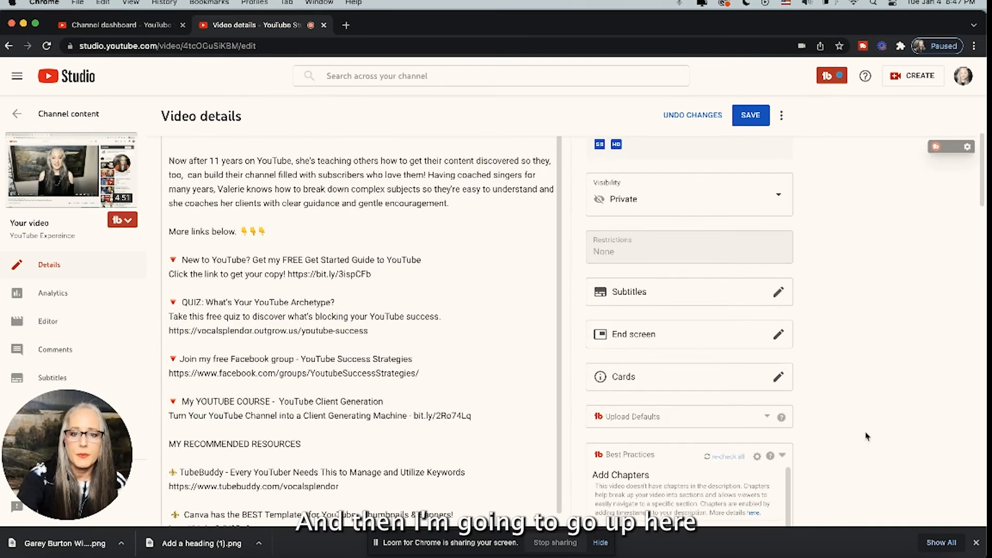
{"action": "left_click", "coordinate": [749, 117]}
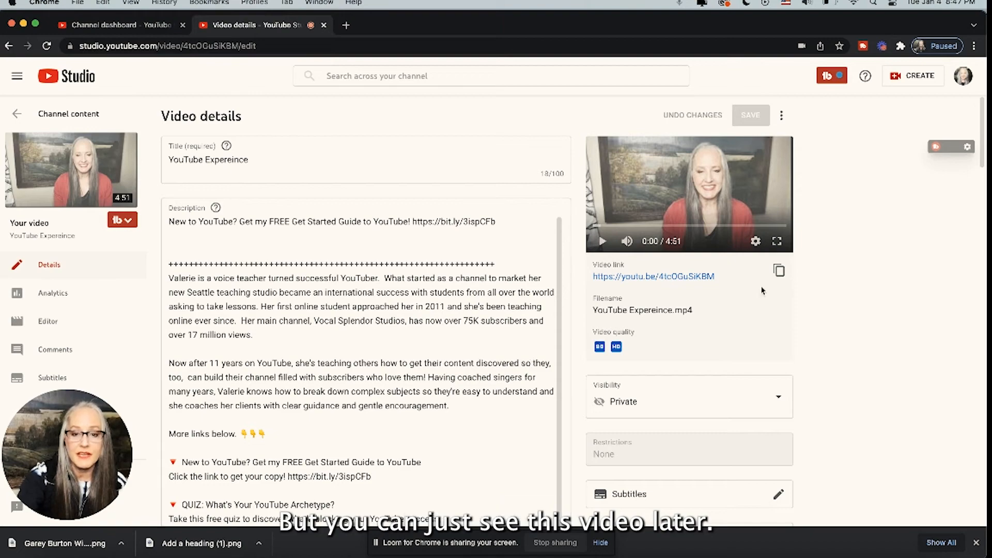
- Change the video's visibility from saved to Schedule, with Jan 5, 2022 as the publication date
{"action": "scroll", "coordinate": [873, 361], "scroll_direction": "down", "scroll_amount": 3}
{"action": "scroll", "coordinate": [873, 361], "scroll_direction": "down", "scroll_amount": 1}
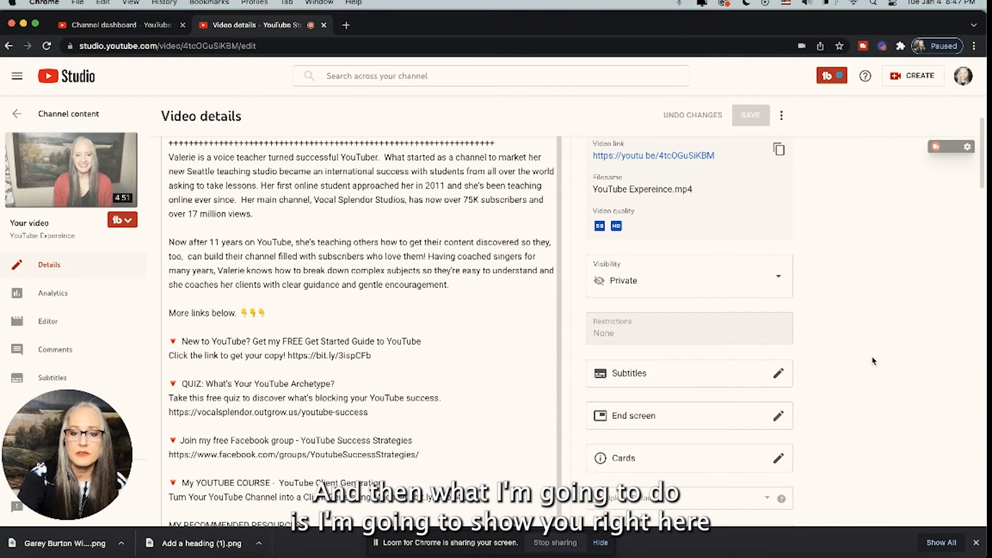
{"action": "left_click", "coordinate": [777, 277]}
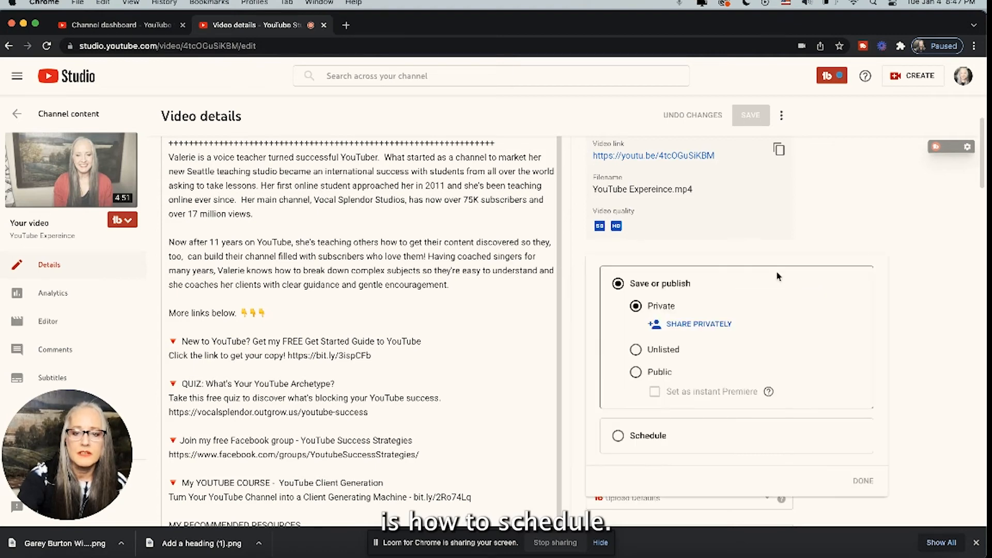
{"action": "left_click", "coordinate": [618, 437]}
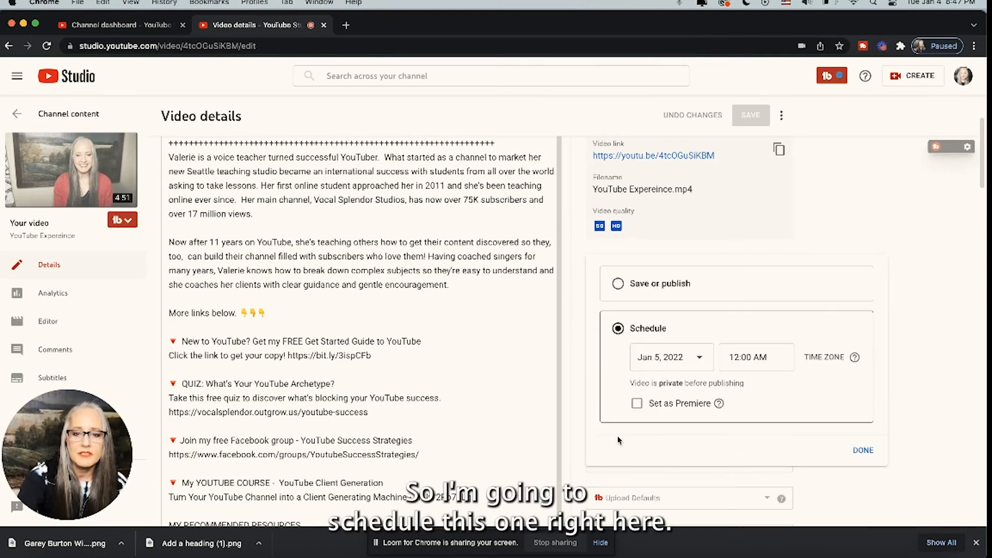
{"action": "left_click", "coordinate": [689, 361]}
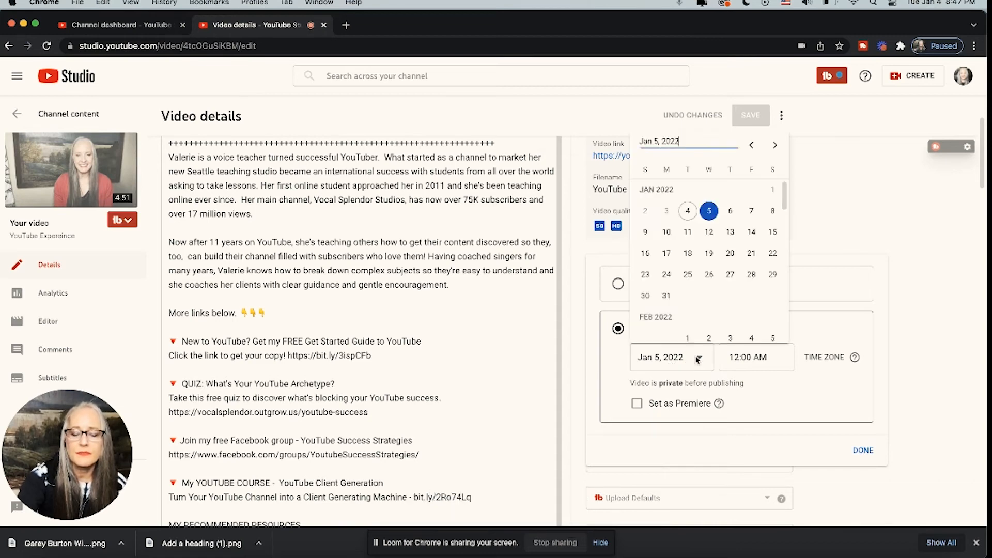
{"action": "left_click", "coordinate": [710, 210]}
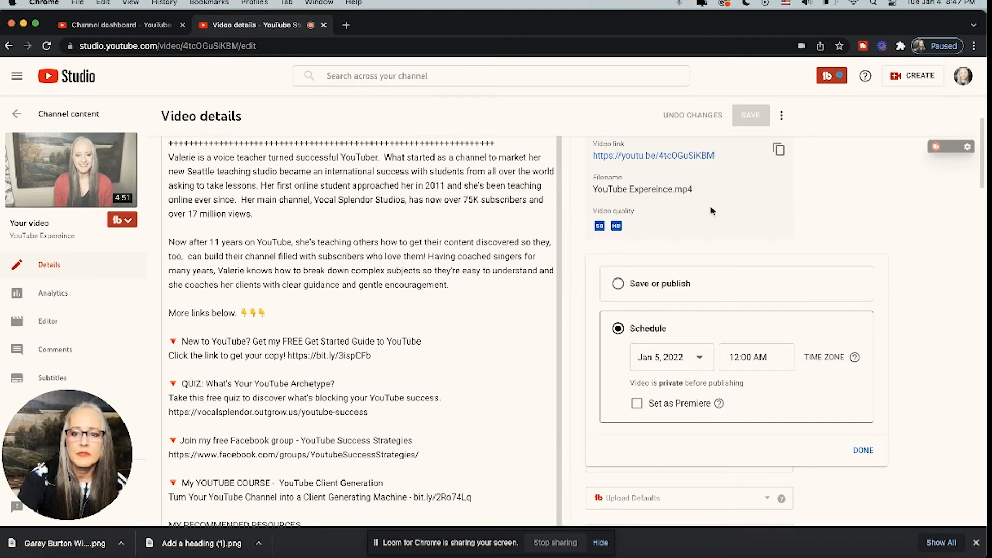
- Set the scheduled publication time to 8:00 AM, accept the visibility settings and save the video details
{"action": "left_click", "coordinate": [774, 362]}
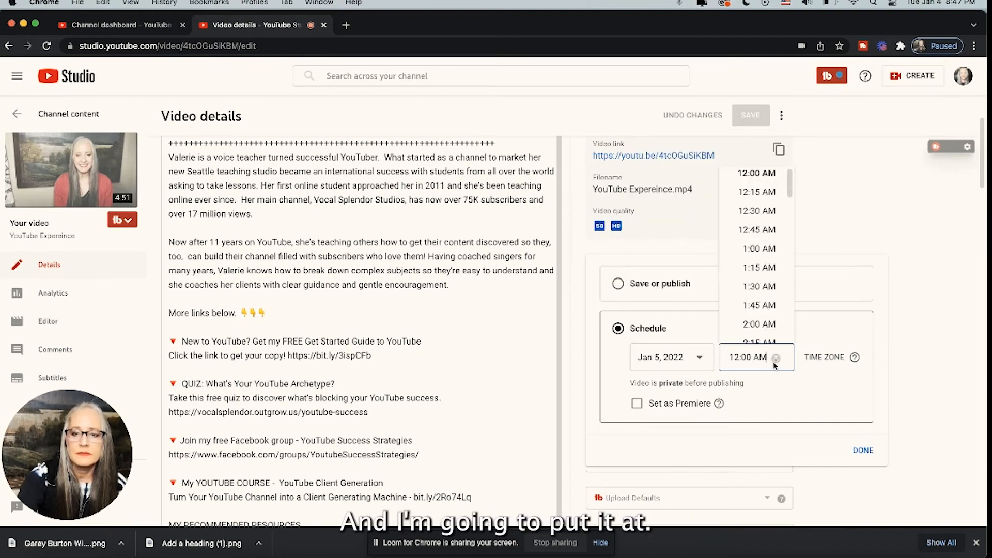
{"action": "scroll", "coordinate": [763, 266], "scroll_direction": "down", "scroll_amount": 5}
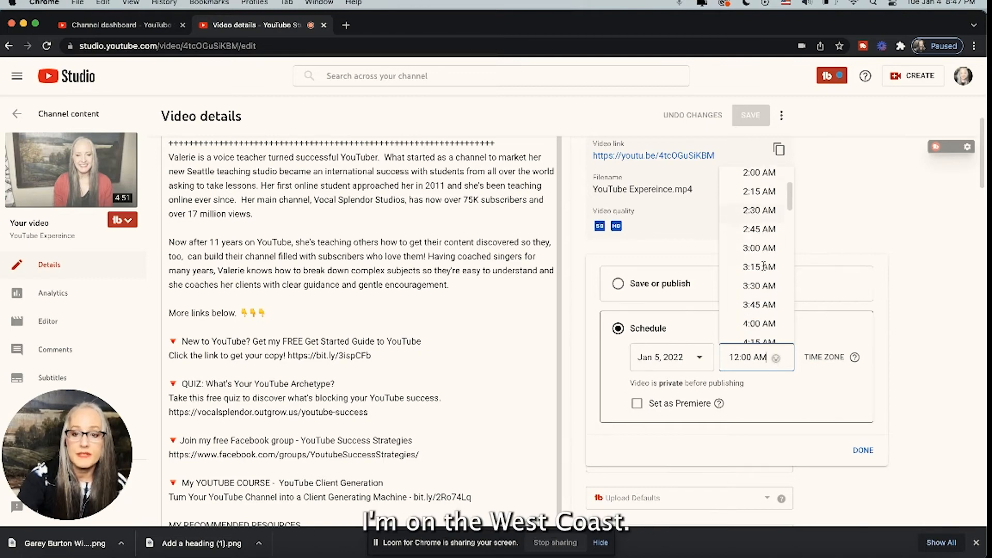
{"action": "scroll", "coordinate": [763, 266], "scroll_direction": "down", "scroll_amount": 7}
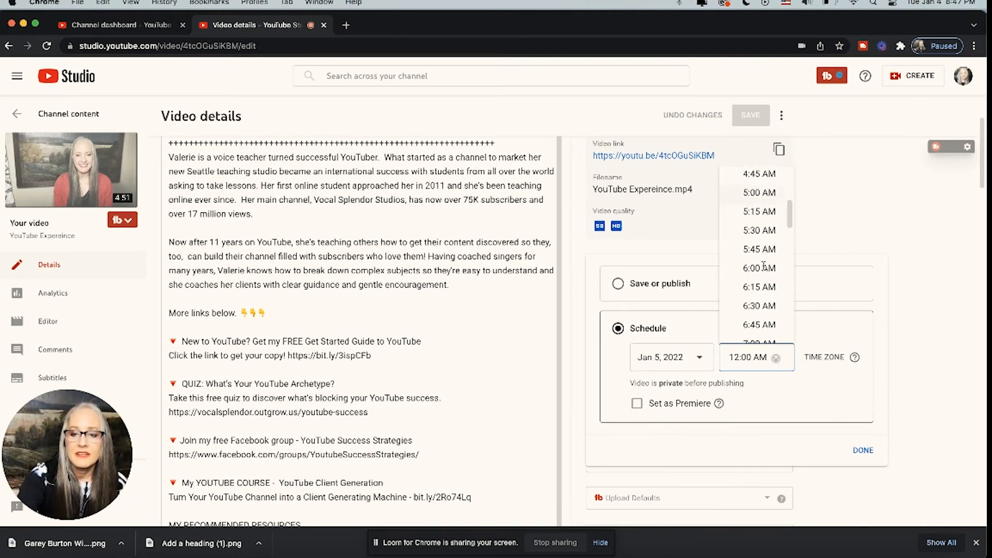
{"action": "scroll", "coordinate": [763, 266], "scroll_direction": "down", "scroll_amount": 4}
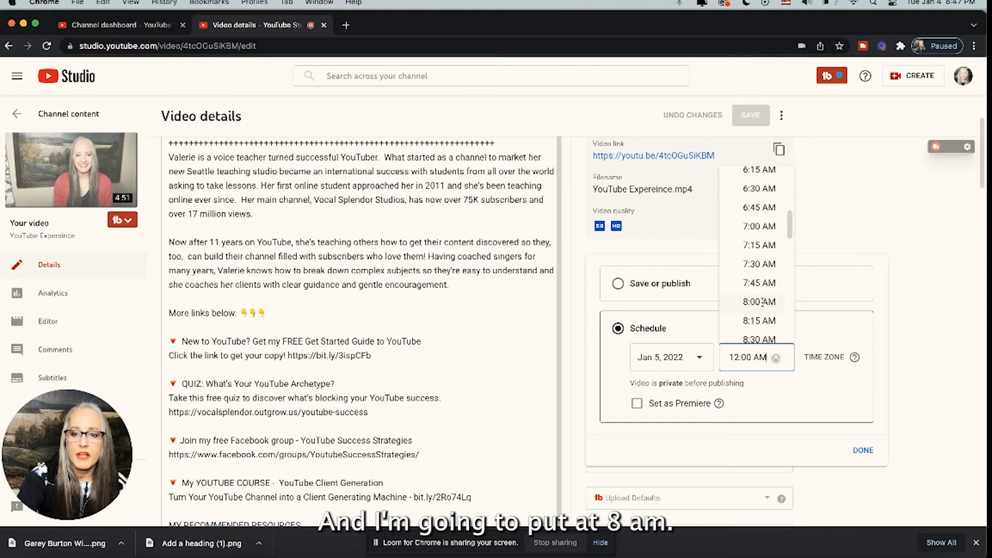
{"action": "left_click", "coordinate": [761, 302]}
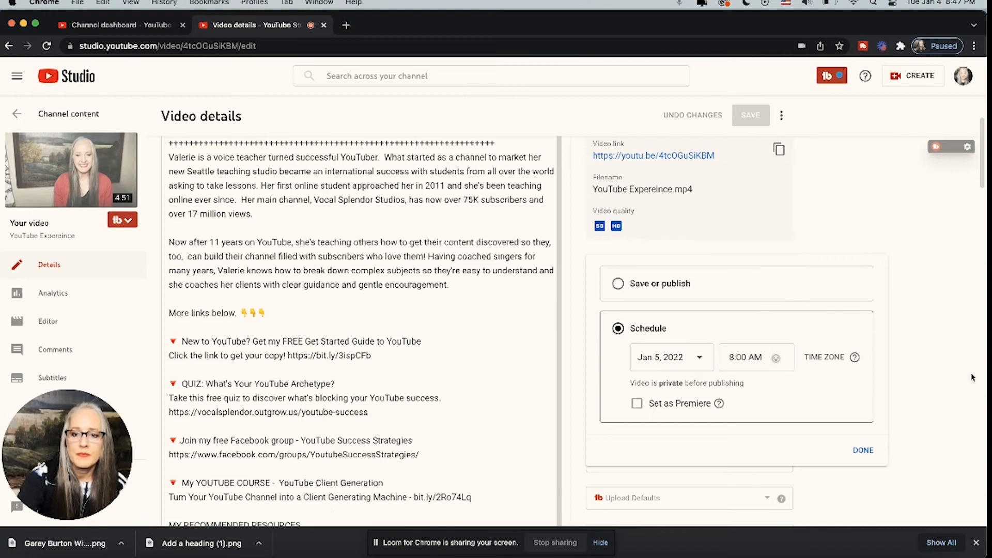
{"action": "left_click", "coordinate": [863, 451]}
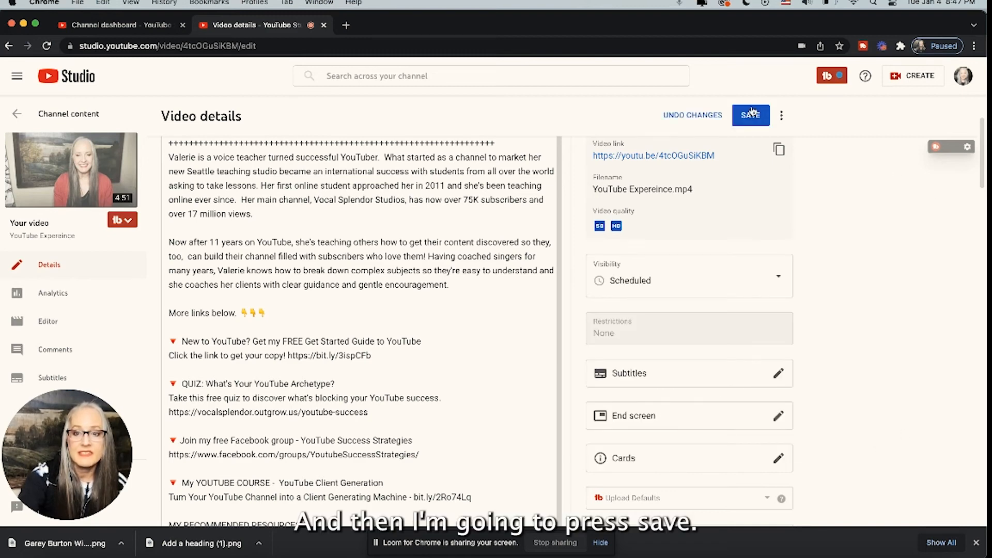
{"action": "left_click", "coordinate": [748, 116]}
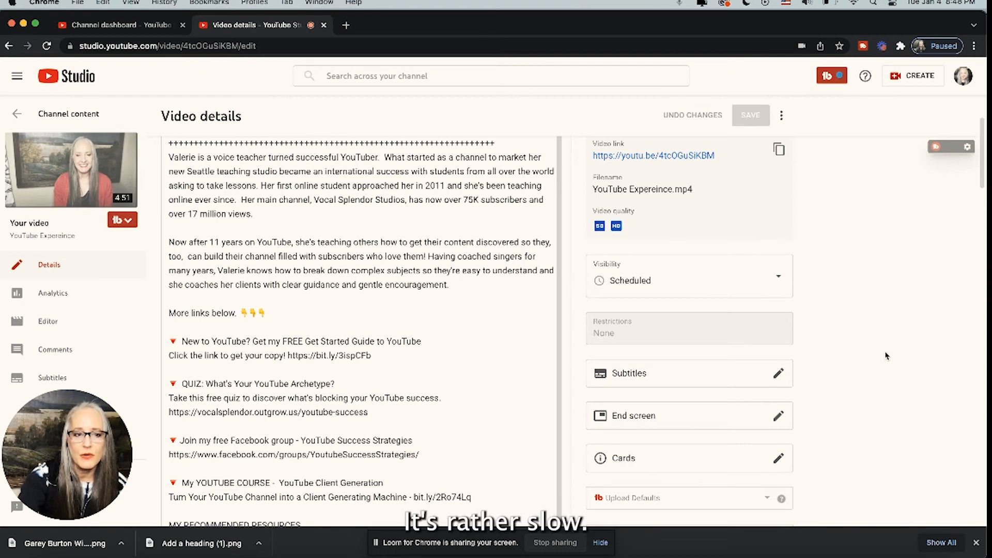
- Return to the channel content list and check the visibility details of the newly uploaded video
{"action": "scroll", "coordinate": [887, 356], "scroll_direction": "up", "scroll_amount": 3}
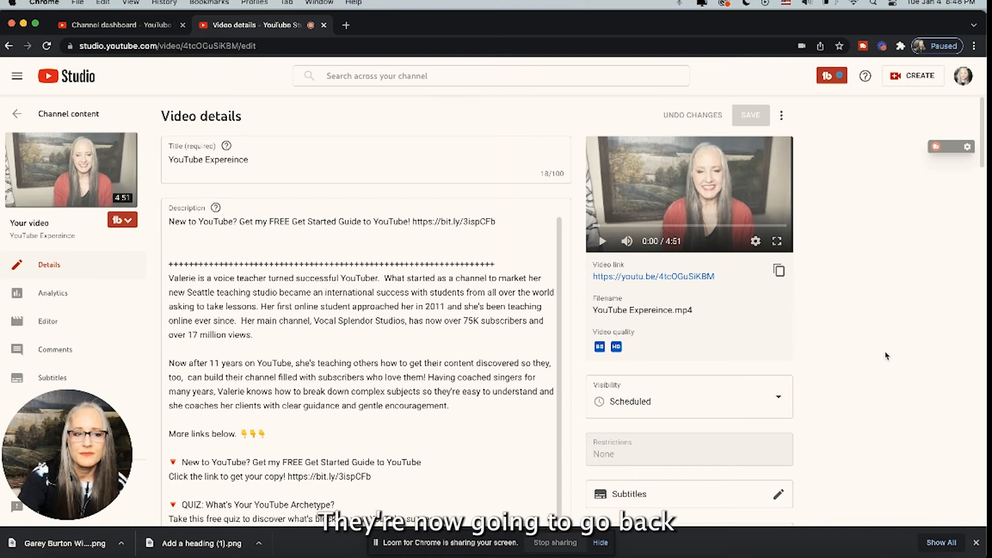
{"action": "left_click", "coordinate": [16, 115]}
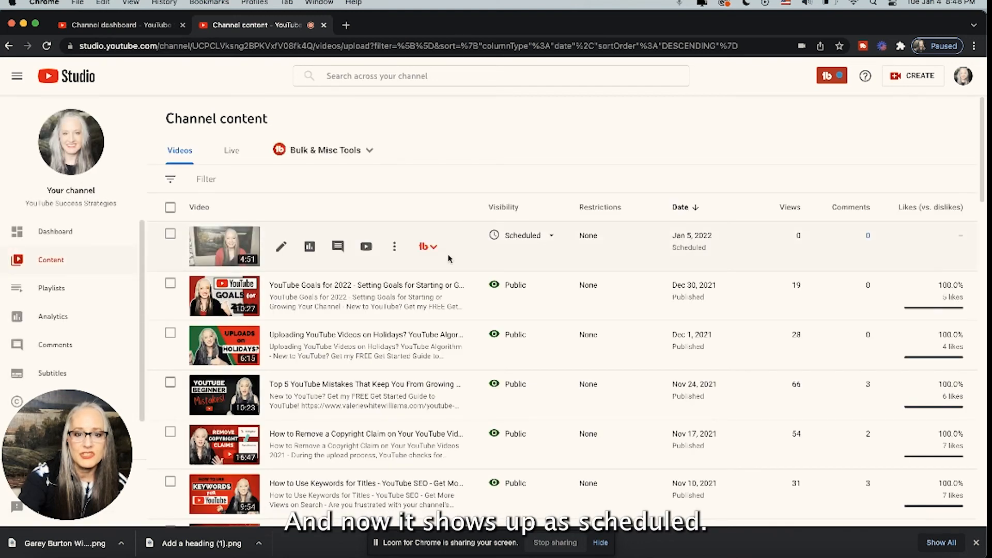
{"action": "mouse_move", "coordinate": [529, 245]}
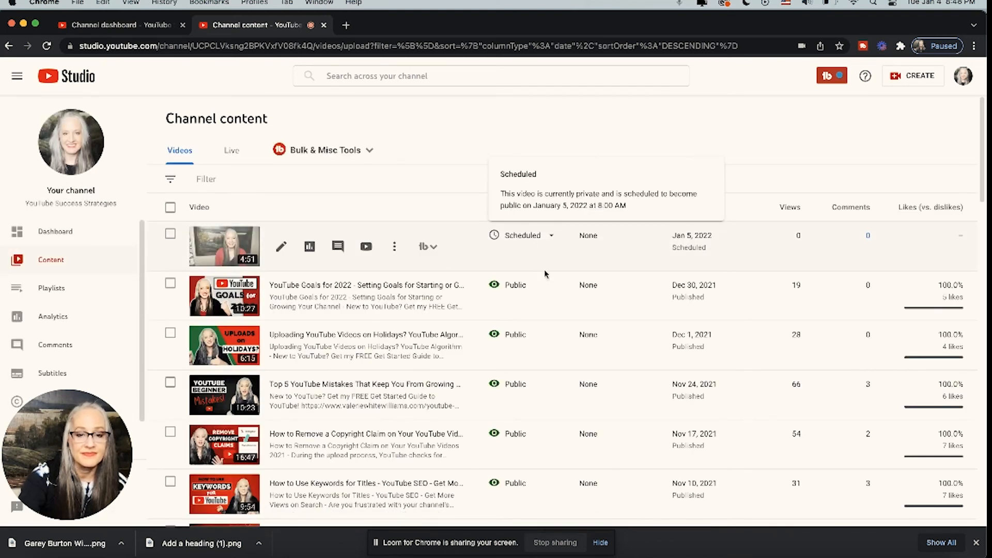